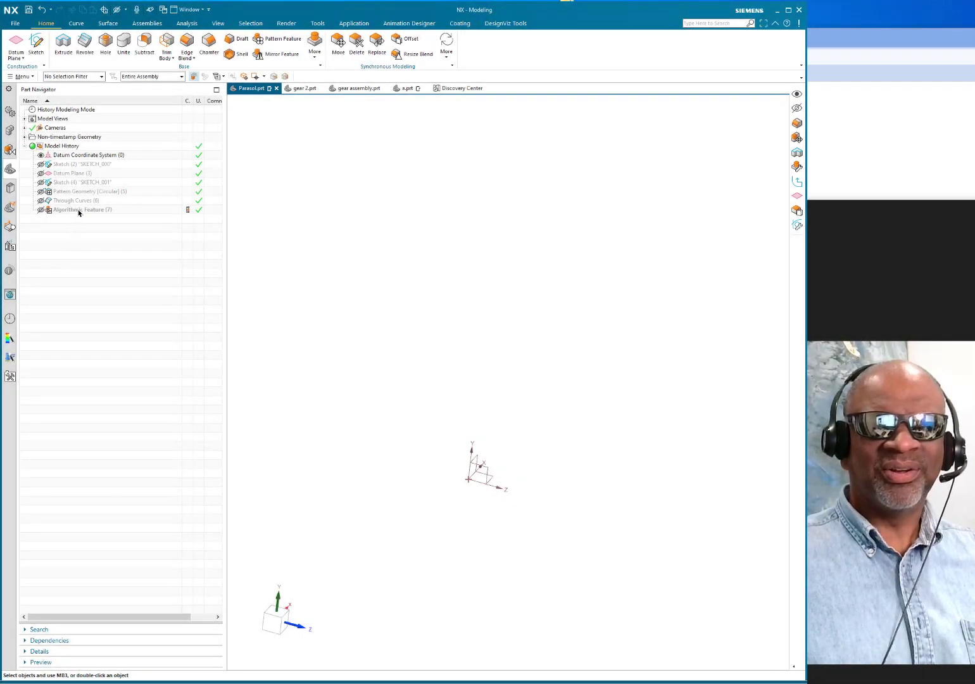
# Show the Algorithmic Feature's Voronoi tube frame and orbit to a front-elevated view
pyautogui.rightClick(79, 212)
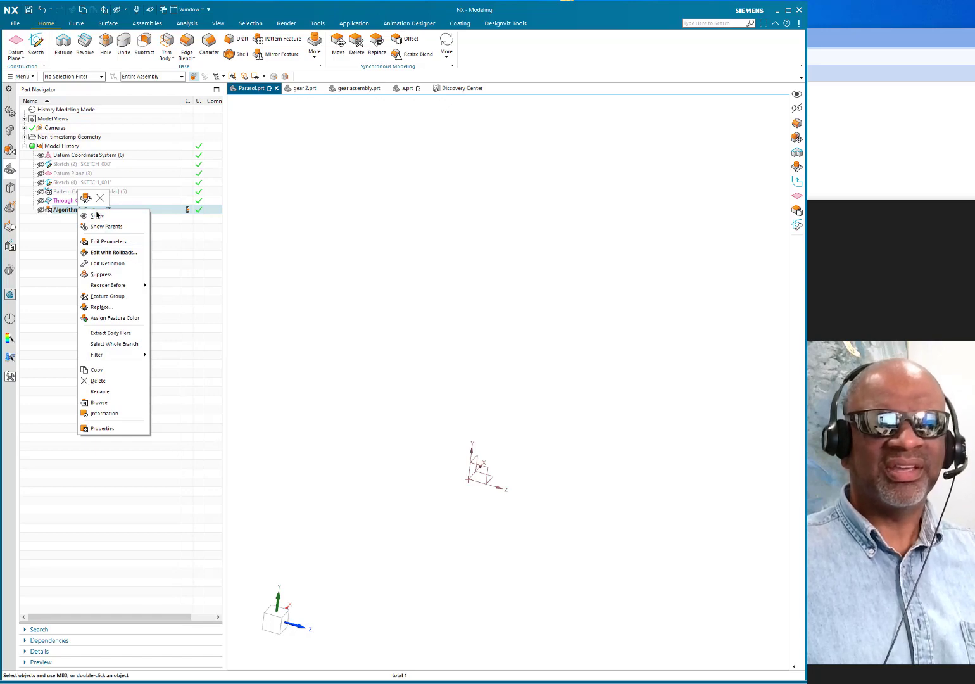
pyautogui.click(97, 216)
pyautogui.moveTo(605, 285); pyautogui.dragTo(461, 295, button='middle')
pyautogui.scroll(2, 409, 269)
pyautogui.scroll(2, 436, 253)
pyautogui.scroll(-2, 437, 234)
pyautogui.moveTo(457, 209); pyautogui.dragTo(469, 249, button='middle')
pyautogui.scroll(-1, 469, 249)
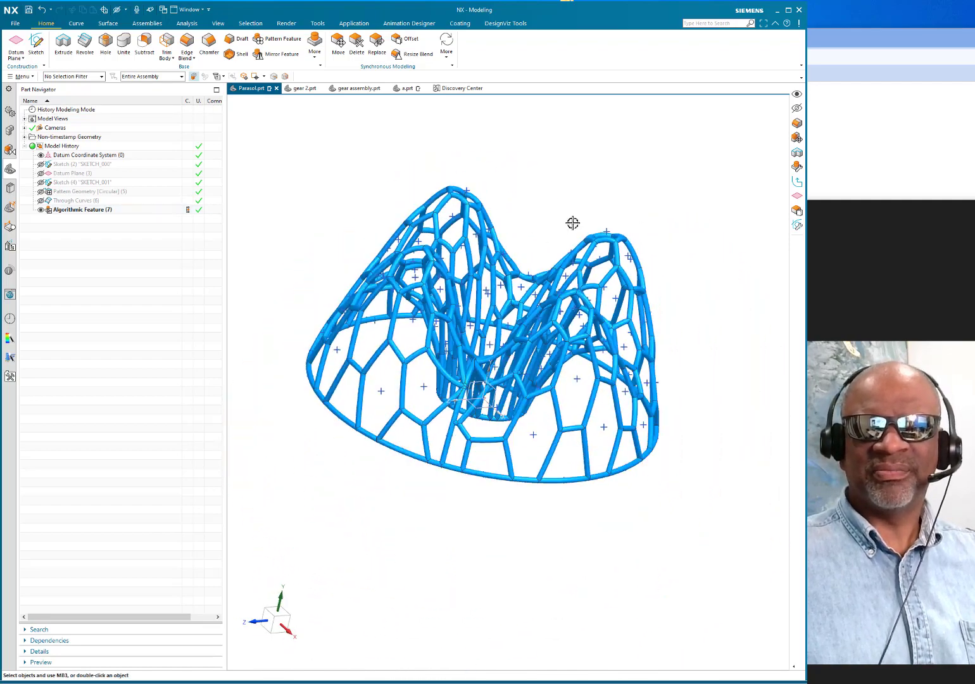
pyautogui.moveTo(570, 223); pyautogui.dragTo(524, 216, button='middle')
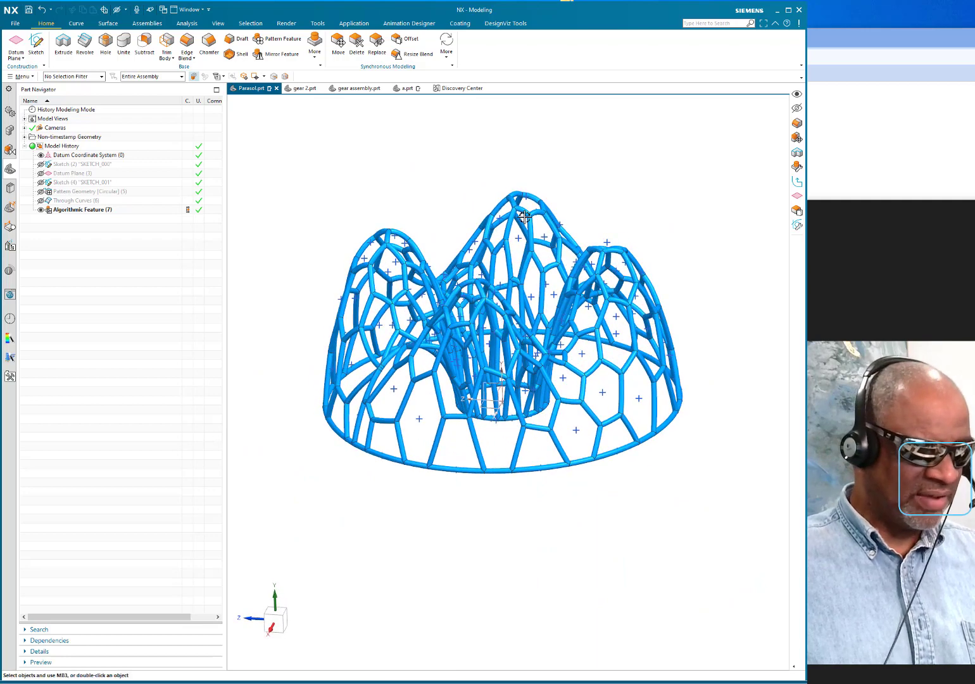
# Hide all point markers via Show and Hide (Ctrl+W), then view the frame from above
pyautogui.hotkey('ctrl', 'w')
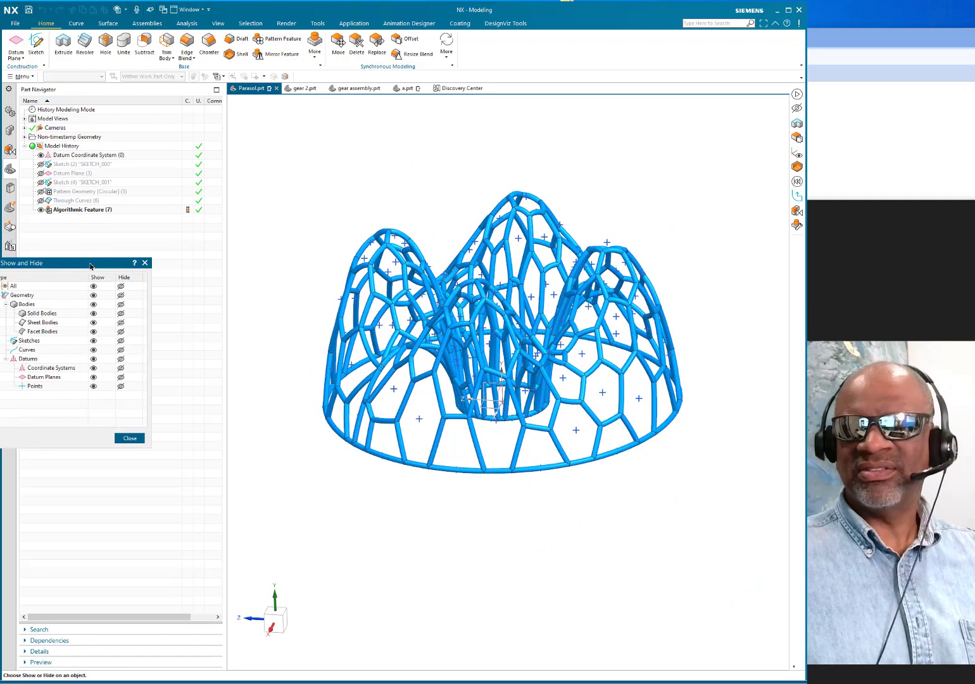
pyautogui.click(119, 386)
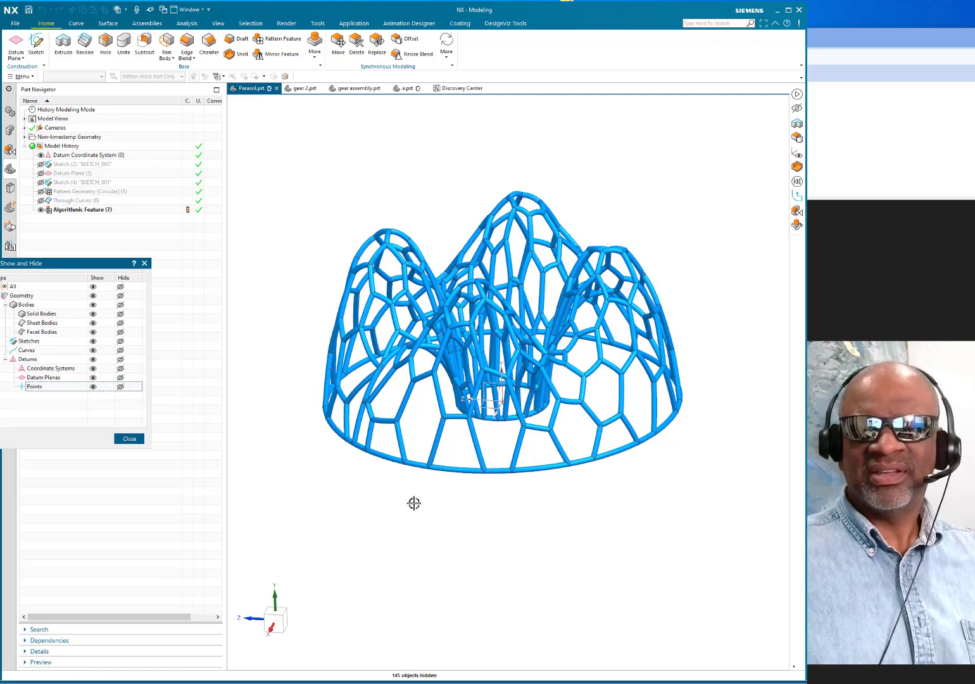
pyautogui.click(130, 439)
pyautogui.moveTo(475, 537); pyautogui.dragTo(421, 556, button='middle')
pyautogui.scroll(3, 399, 540)
pyautogui.scroll(-3, 391, 561)
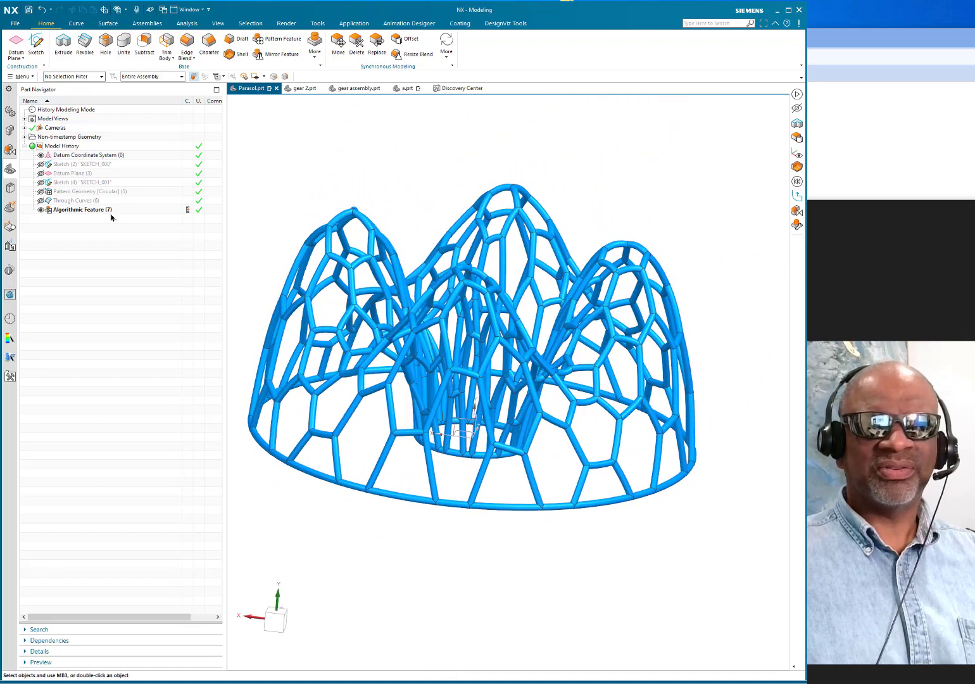
# Hide the tube frame and show the Sketch (2) arch curve
pyautogui.rightClick(81, 208)
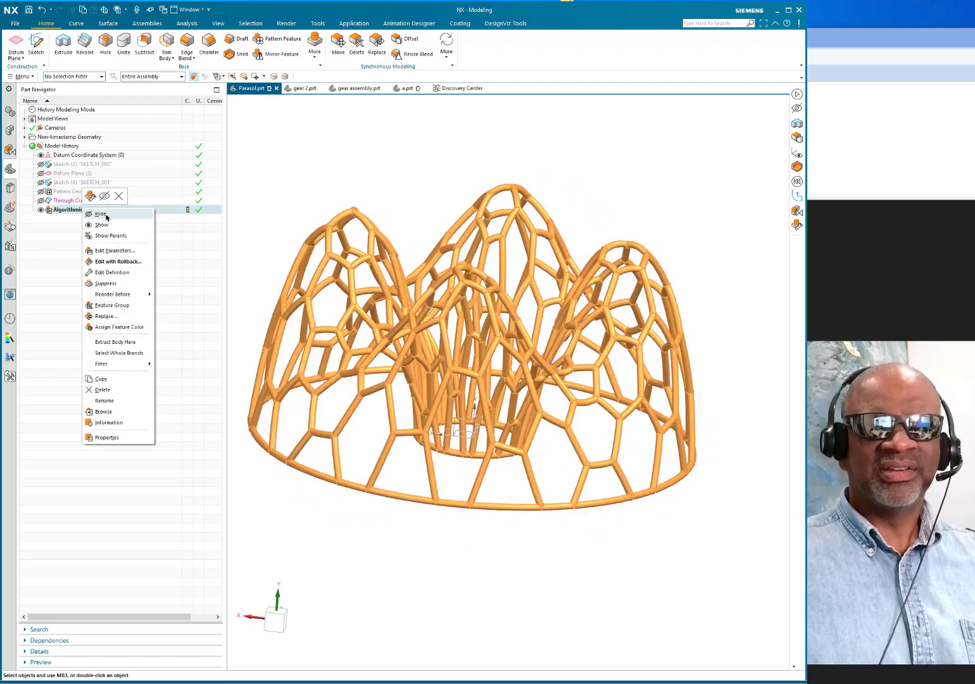
pyautogui.click(101, 214)
pyautogui.click(66, 165)
pyautogui.rightClick(66, 164)
pyautogui.click(95, 168)
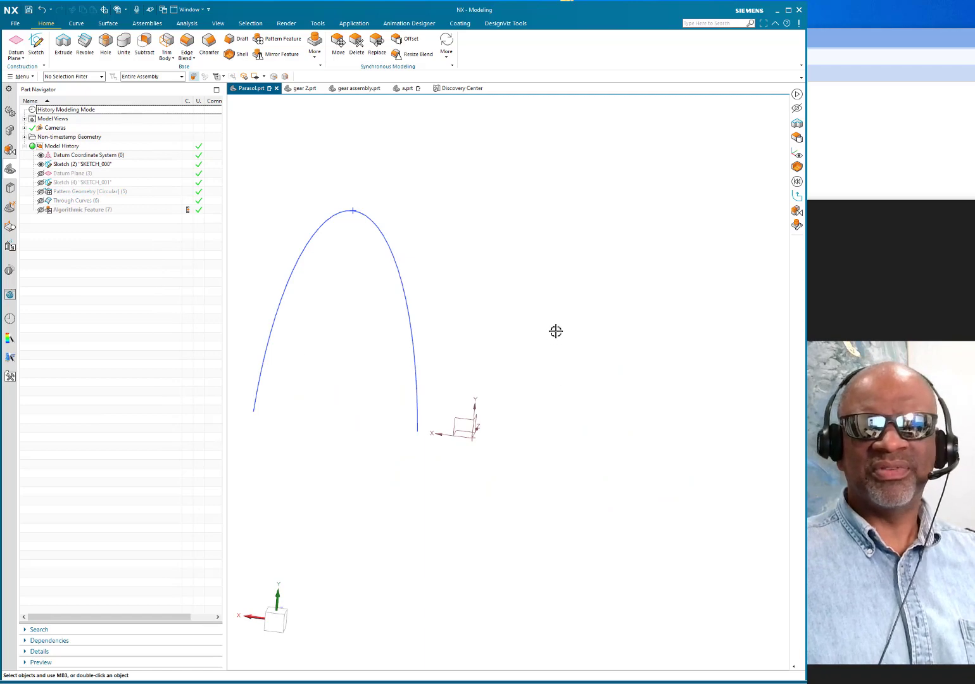
pyautogui.moveTo(537, 321)
pyautogui.keyDown('shift'); pyautogui.mouseDown(button='middle')
pyautogui.moveTo(610, 353)
pyautogui.moveTo(640, 355)
pyautogui.mouseUp(button='middle'); pyautogui.keyUp('shift')
# Open the SKETCH_000 arch curve for editing and list the additional curve types
pyautogui.click(501, 301)
pyautogui.doubleClick(501, 301)
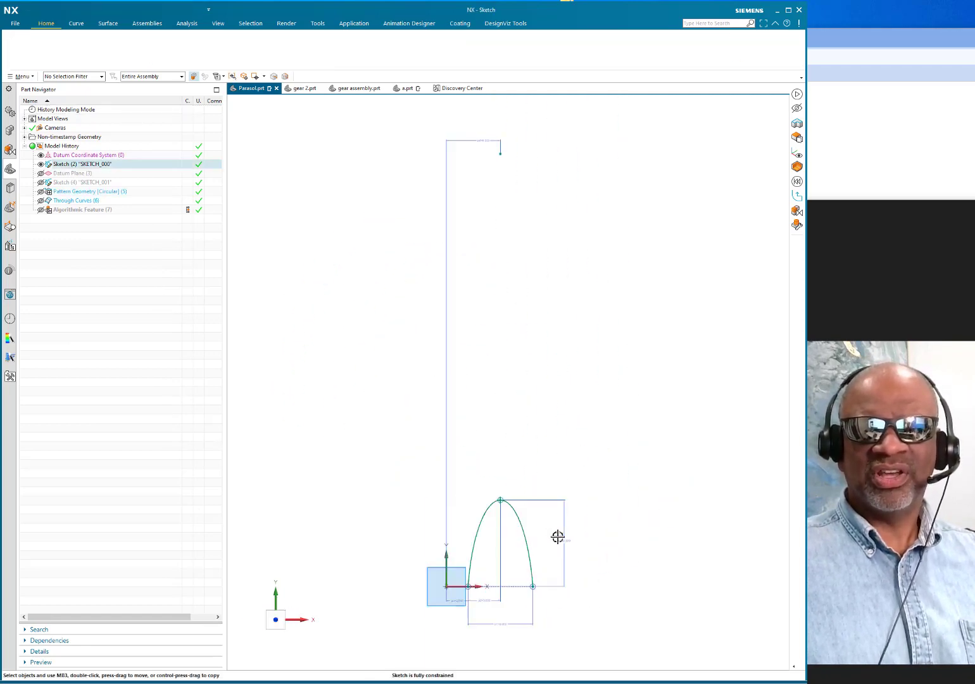
pyautogui.scroll(3, 470, 490)
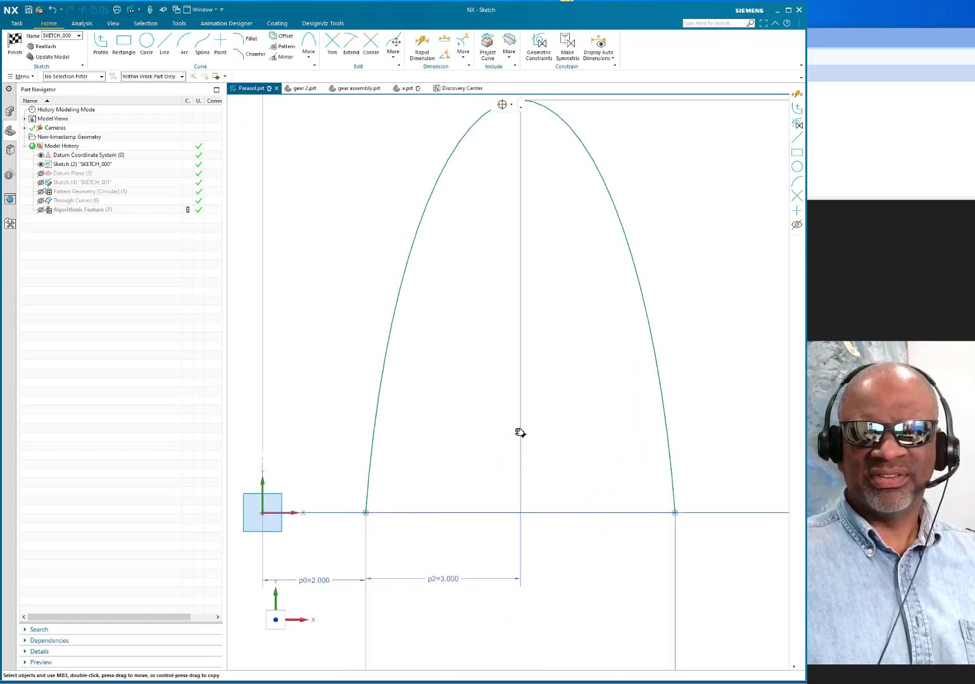
pyautogui.scroll(-4, 490, 429)
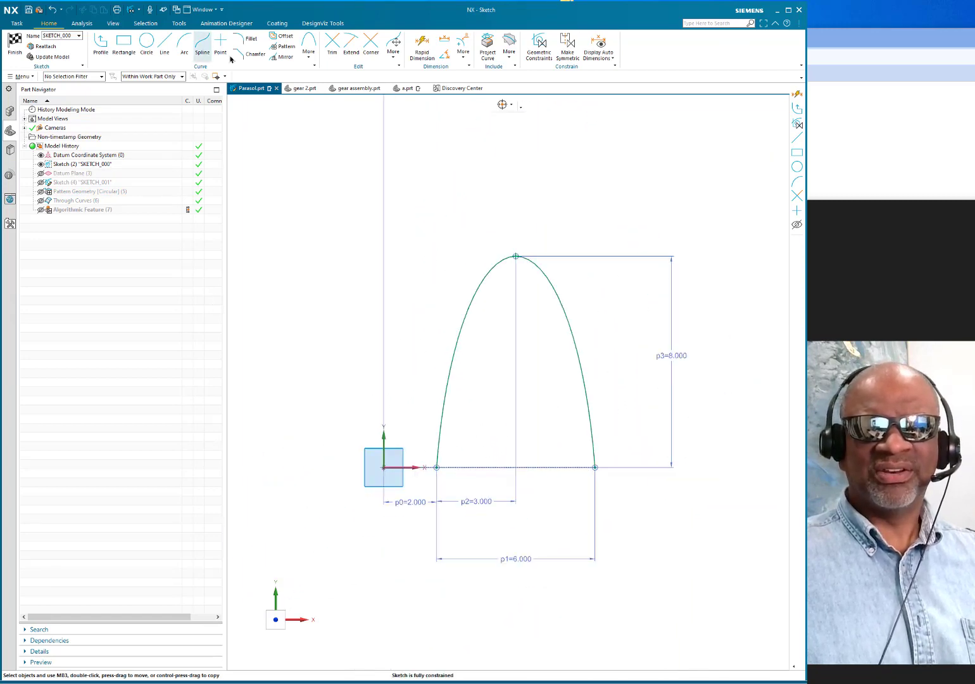
pyautogui.click(310, 53)
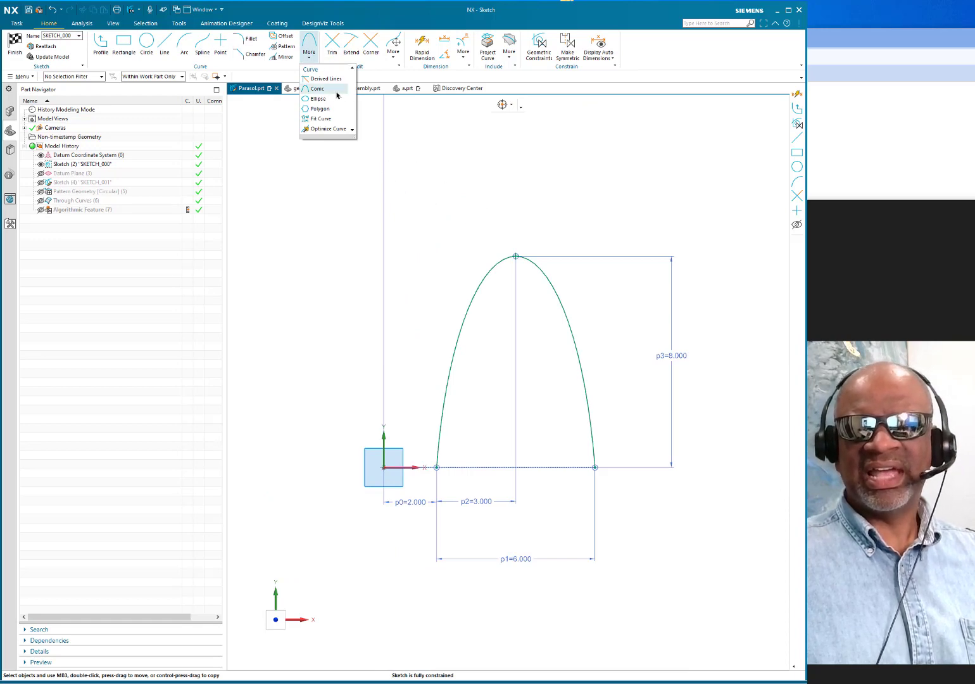
# Draw a conic over the arch from start, end and control points
pyautogui.click(323, 89)
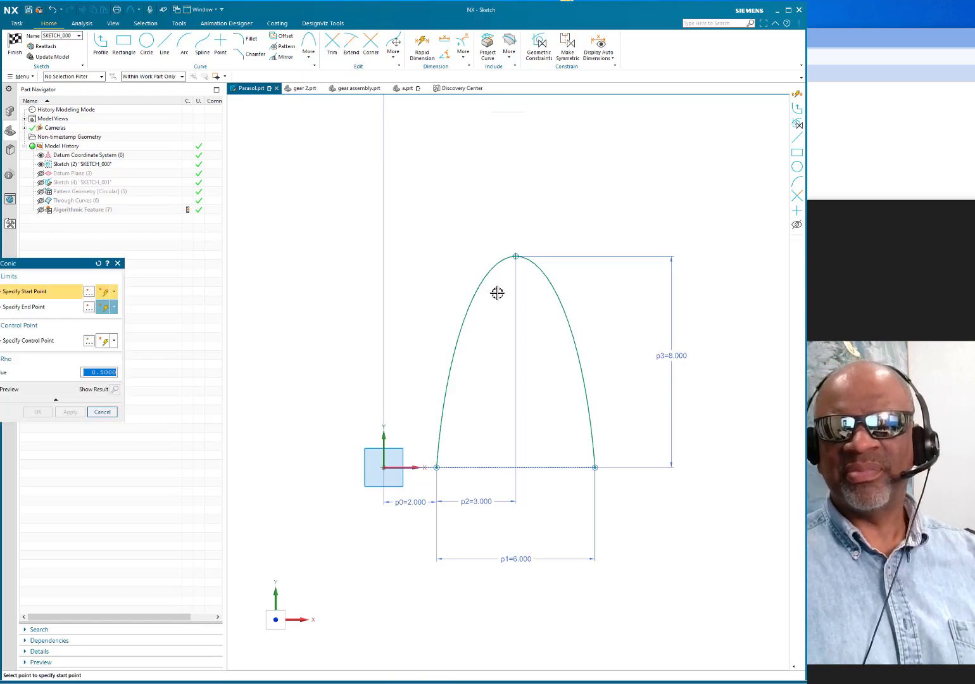
pyautogui.click(417, 404)
pyautogui.click(611, 409)
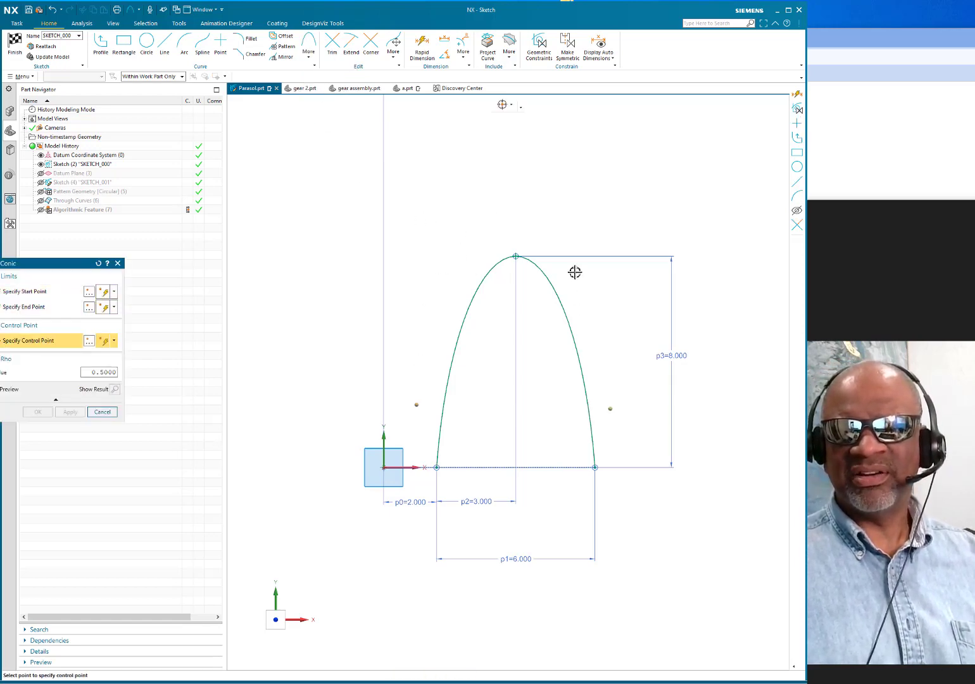
pyautogui.click(515, 166)
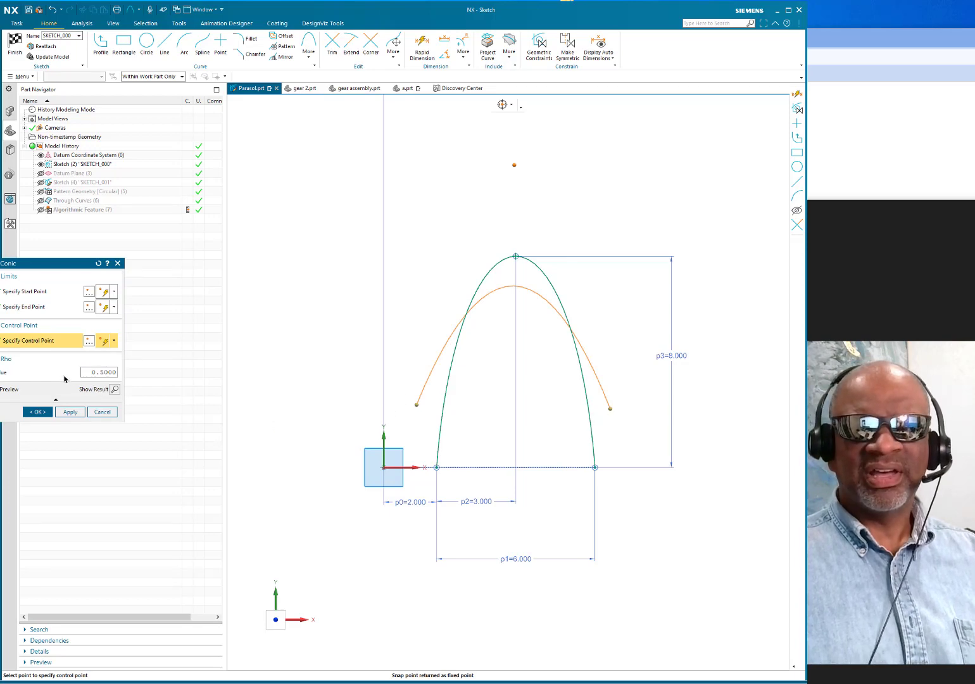
pyautogui.click(33, 415)
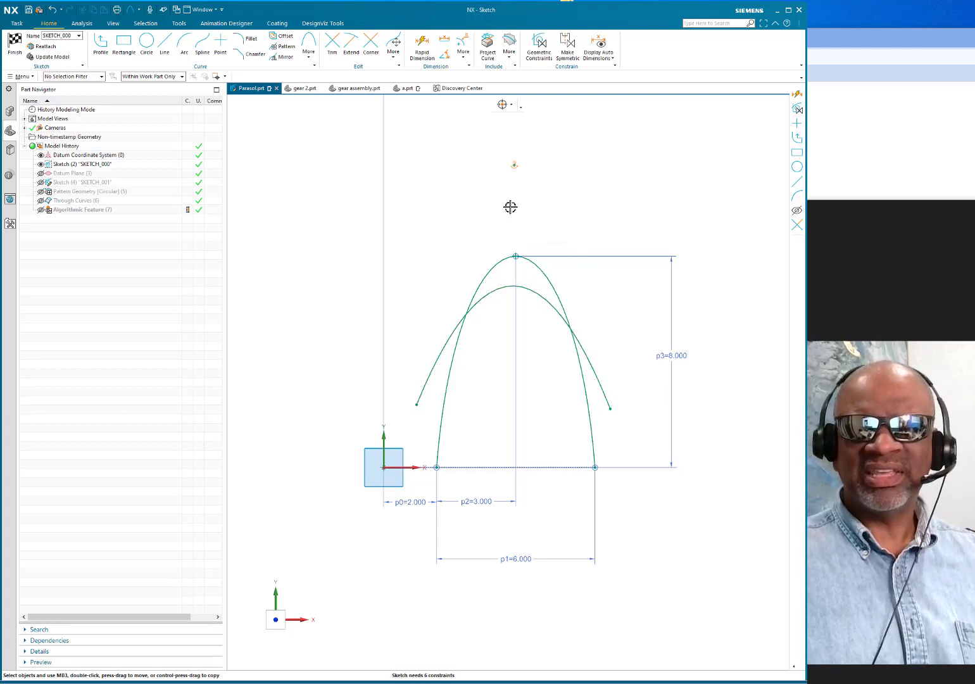
# Change the conic's rho to .2, drag its control point up, then undo the reshape
pyautogui.doubleClick(596, 373)
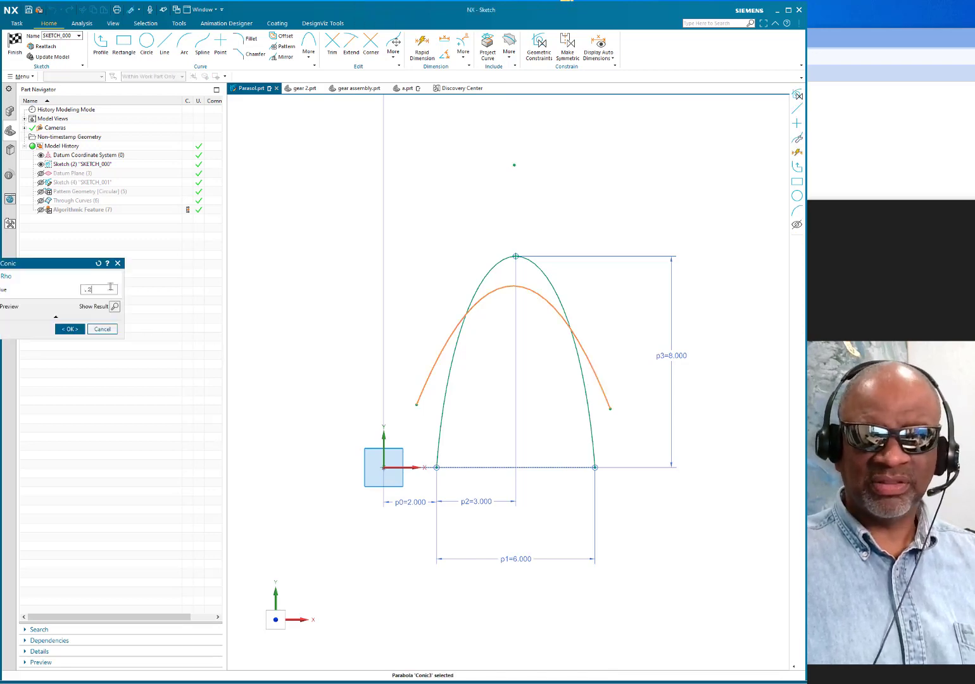
pyautogui.press('Return')
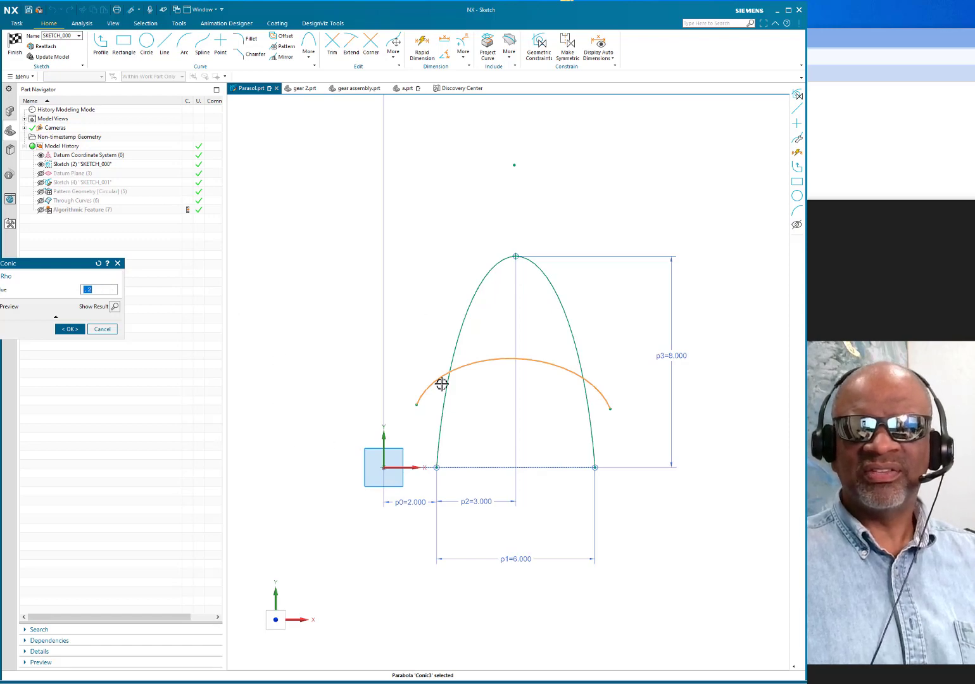
pyautogui.click(68, 329)
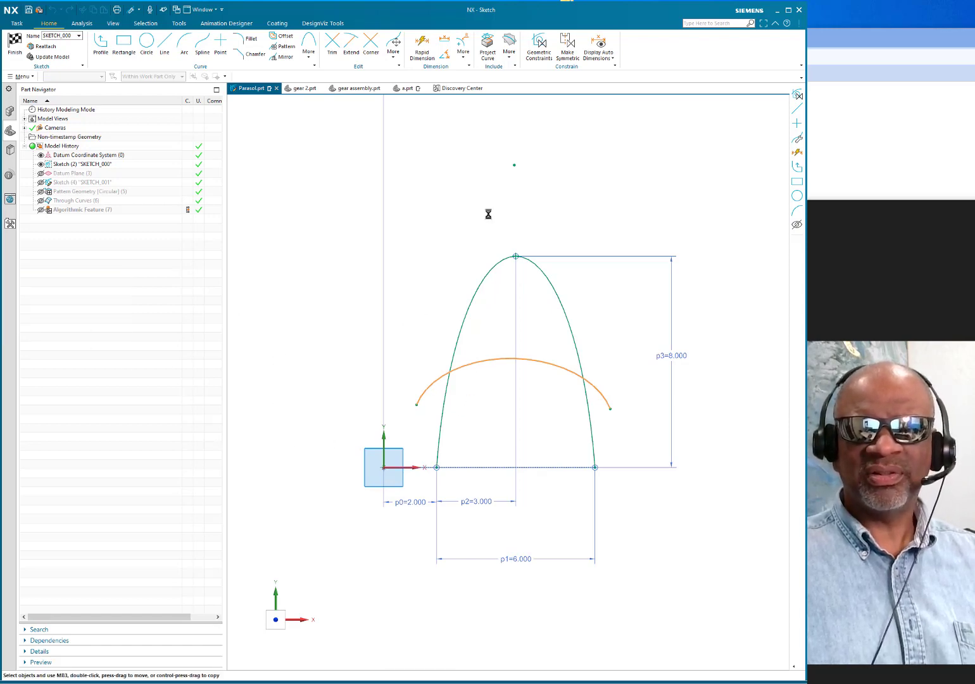
pyautogui.moveTo(518, 166); pyautogui.dragTo(502, 17)
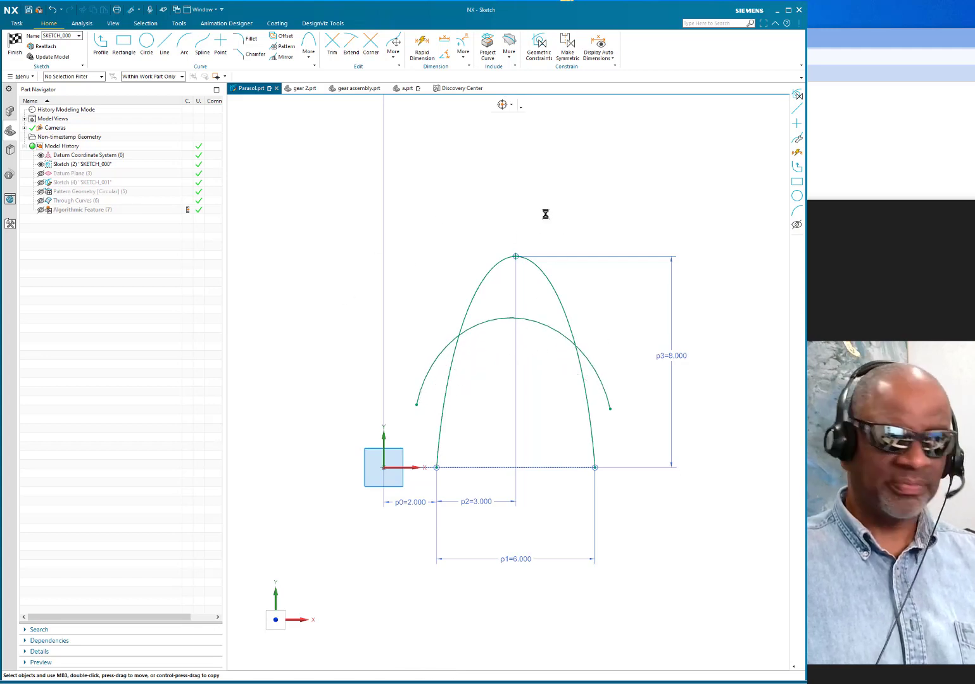
pyautogui.hotkey('ctrl', 'z')
pyautogui.hotkey('ctrl', 'z')
pyautogui.hotkey('ctrl', 'z')
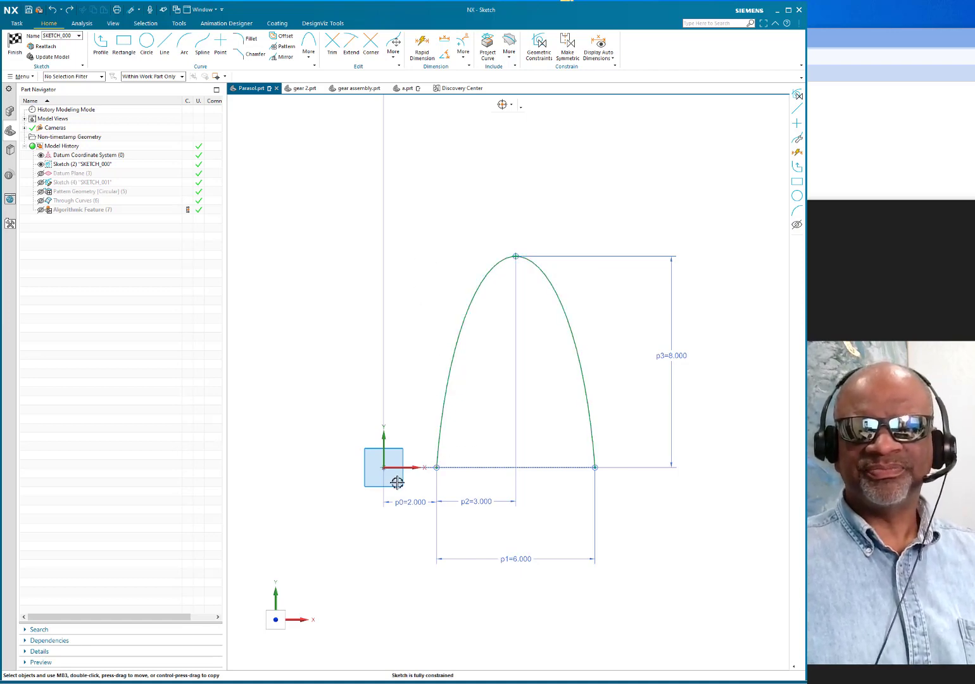
# Finish the sketch and show Datum Plane (3), orbiting to see the arch's shape
pyautogui.click(14, 43)
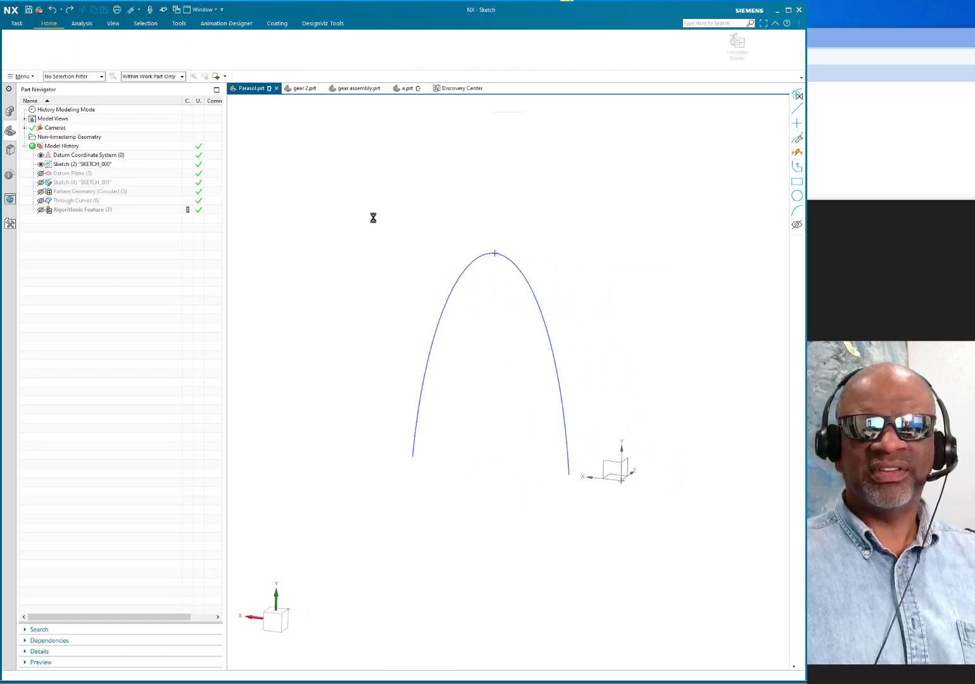
pyautogui.click(83, 174)
pyautogui.rightClick(85, 176)
pyautogui.click(105, 181)
pyautogui.moveTo(599, 355)
pyautogui.mouseDown(button='middle')
pyautogui.moveTo(583, 347)
pyautogui.moveTo(512, 384)
pyautogui.moveTo(532, 446)
pyautogui.moveTo(537, 428)
pyautogui.mouseUp(button='middle')
pyautogui.moveTo(573, 394)
pyautogui.mouseDown(button='middle')
pyautogui.moveTo(573, 363)
pyautogui.moveTo(553, 335)
pyautogui.moveTo(548, 363)
pyautogui.moveTo(551, 347)
pyautogui.mouseUp(button='middle')
# Show the lower Sketch (4) arch, review its sketch, and reopen the tall arch sketch
pyautogui.rightClick(67, 183)
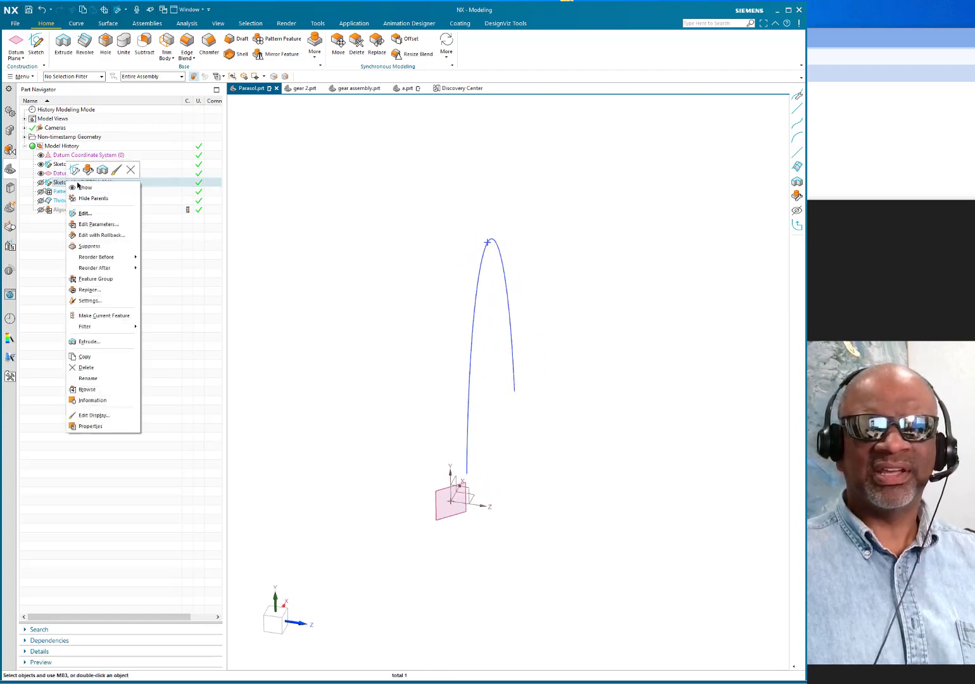
pyautogui.click(81, 188)
pyautogui.moveTo(547, 444)
pyautogui.mouseDown(button='middle')
pyautogui.moveTo(590, 455)
pyautogui.moveTo(564, 447)
pyautogui.moveTo(564, 459)
pyautogui.mouseUp(button='middle')
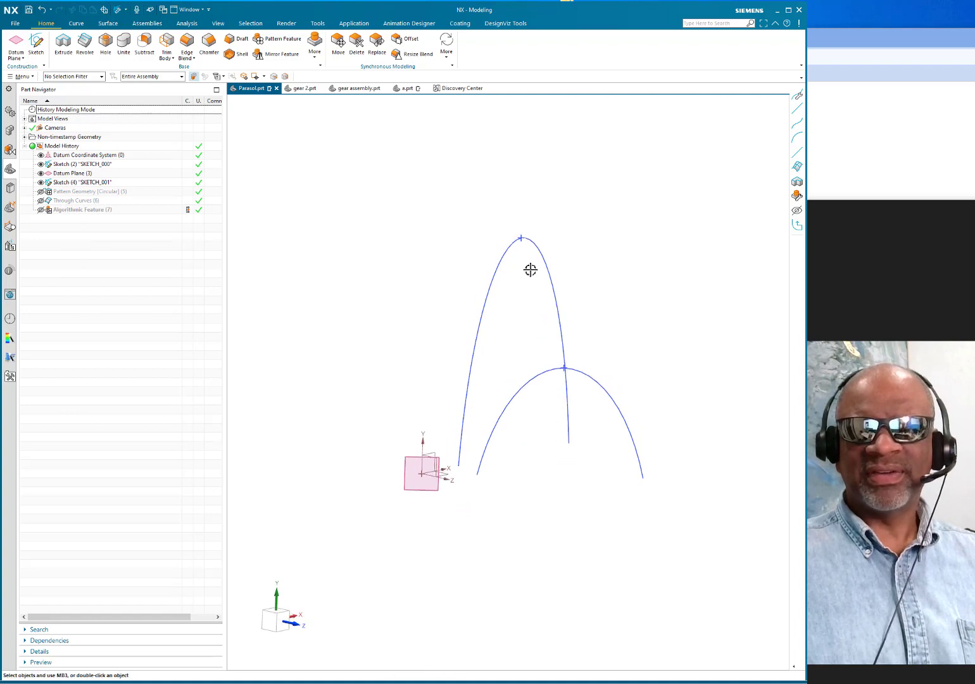
pyautogui.doubleClick(590, 375)
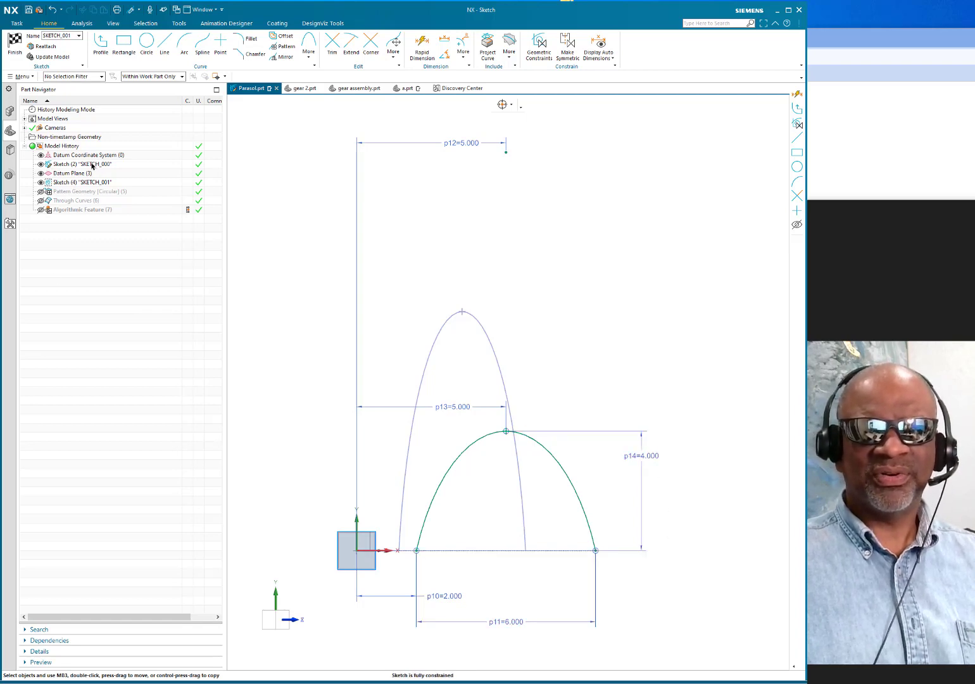
pyautogui.click(21, 57)
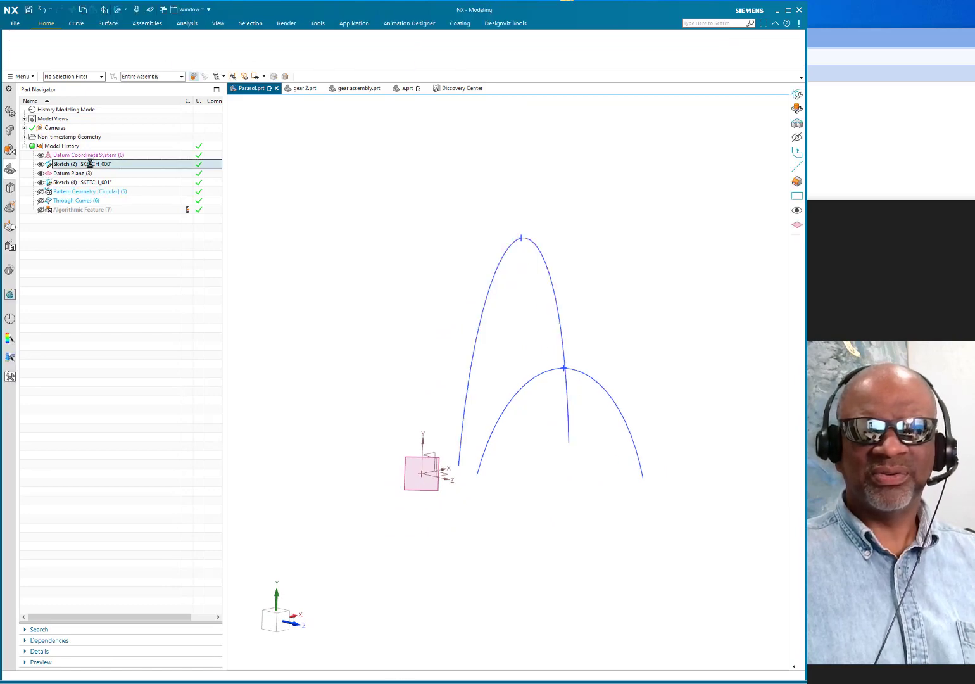
pyautogui.doubleClick(90, 163)
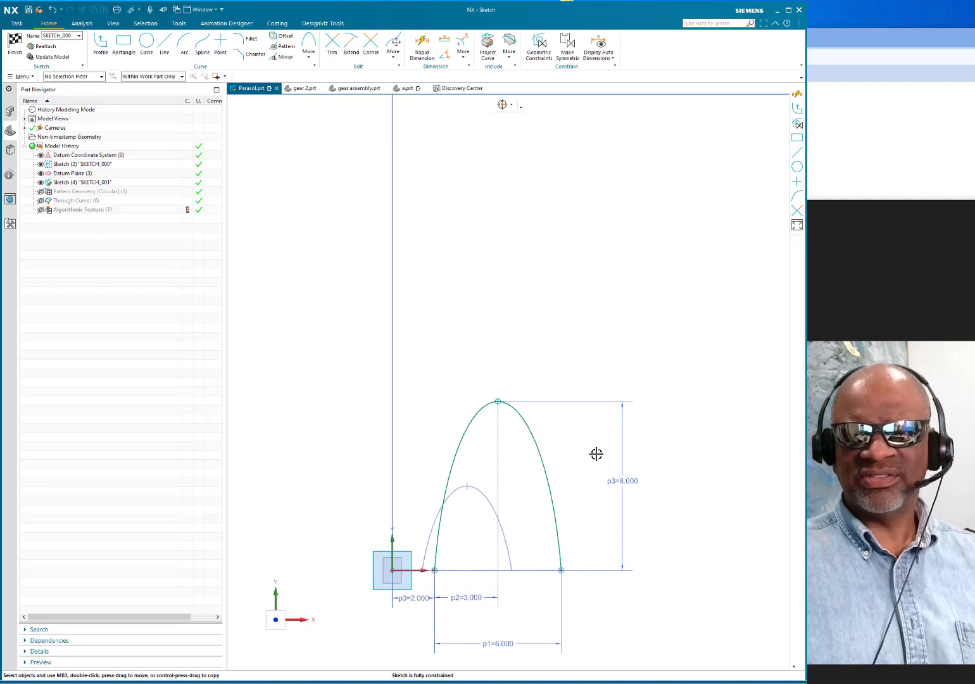
# Finish the tall arch sketch and show the Pattern Geometry curves
pyautogui.click(14, 44)
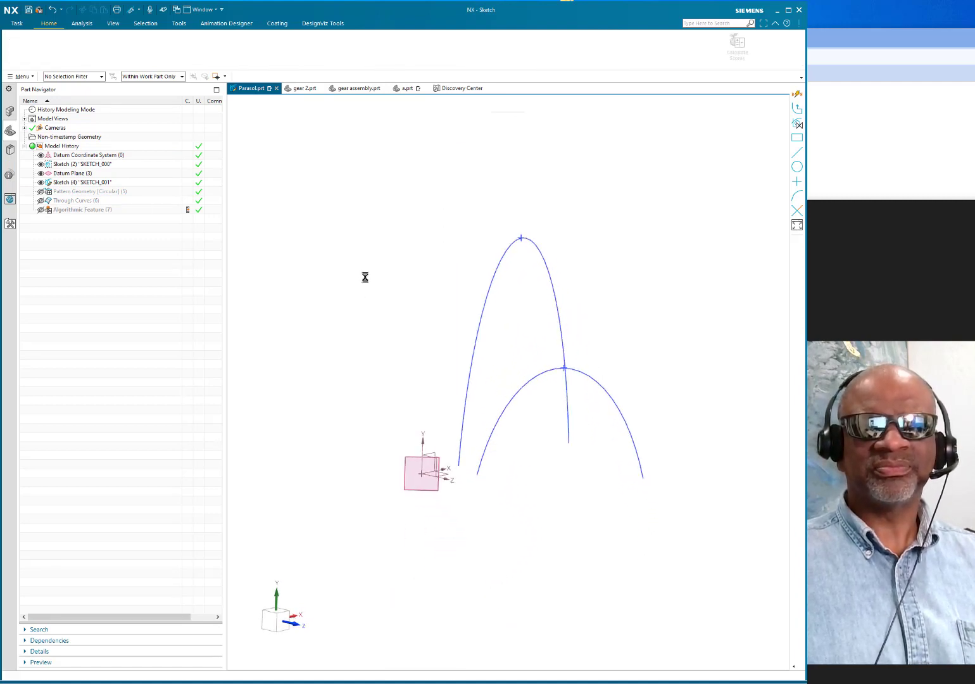
pyautogui.rightClick(87, 192)
pyautogui.click(106, 198)
pyautogui.moveTo(544, 473); pyautogui.dragTo(519, 490, button='middle')
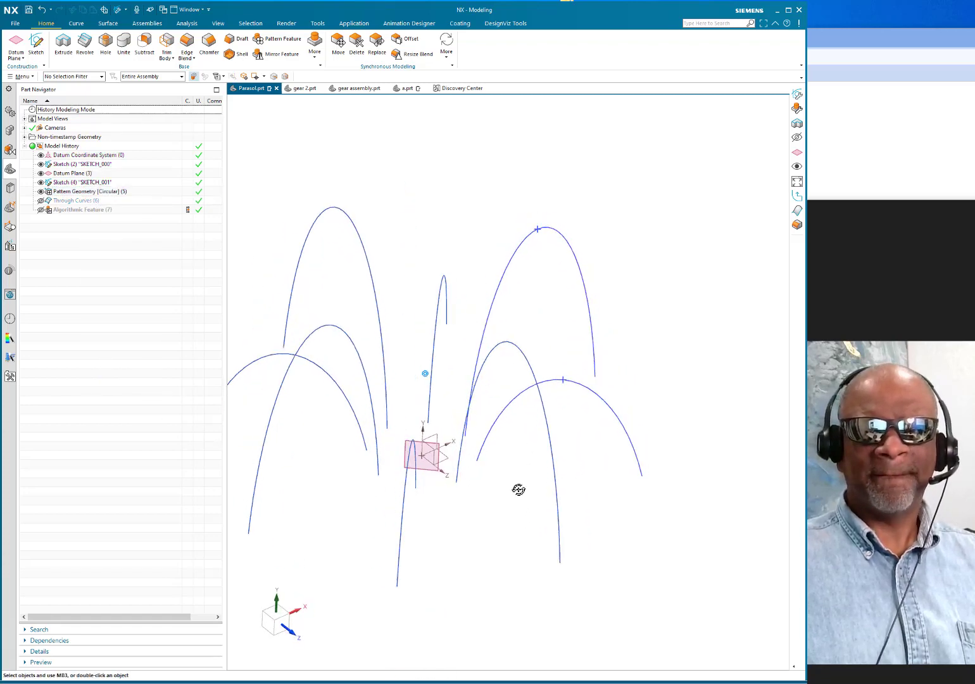
# Show the Through Curves (6) surface and orbit around the four-peaked body
pyautogui.click(83, 203)
pyautogui.rightClick(83, 201)
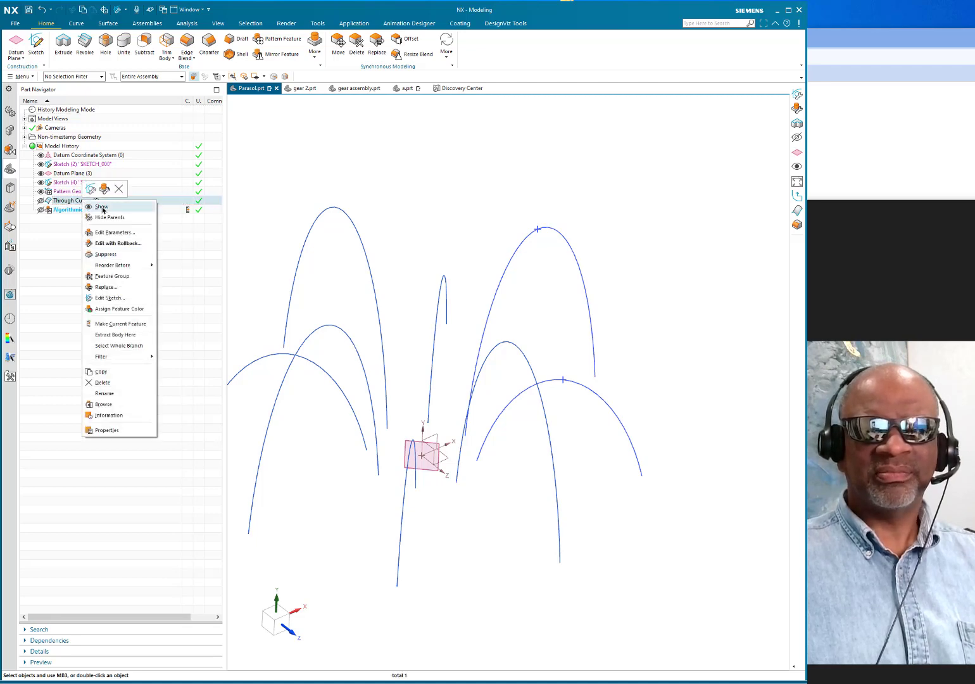
pyautogui.click(102, 207)
pyautogui.moveTo(642, 366); pyautogui.dragTo(614, 367, button='middle')
pyautogui.scroll(-3, 627, 362)
pyautogui.moveTo(658, 412); pyautogui.dragTo(675, 364, button='middle')
pyautogui.scroll(3, 691, 392)
pyautogui.scroll(-2, 647, 378)
pyautogui.keyDown('shift'); pyautogui.moveTo(551, 198); pyautogui.dragTo(558, 295, button='middle'); pyautogui.keyUp('shift')
pyautogui.scroll(-1, 587, 251)
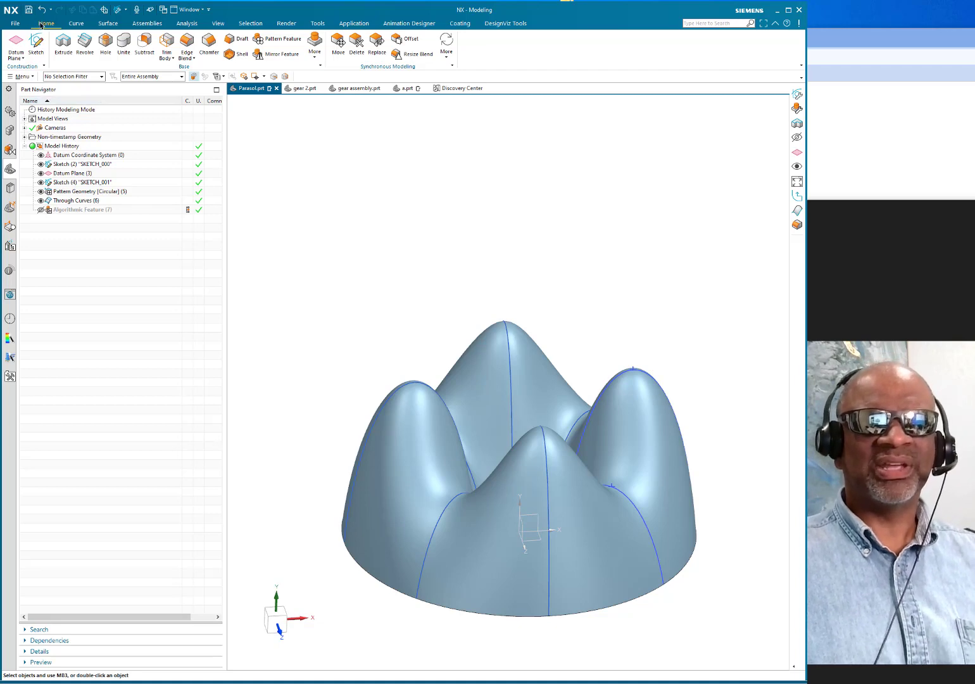
# Start an Algorithmic Feature New Rule and drop a Select Face node onto its canvas
pyautogui.click(315, 48)
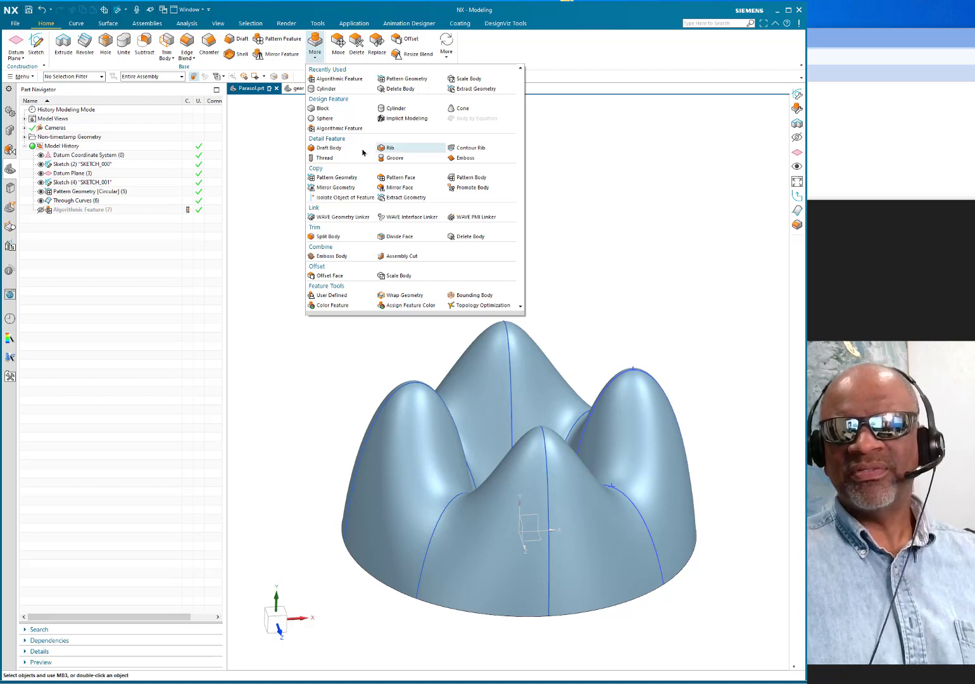
pyautogui.click(338, 129)
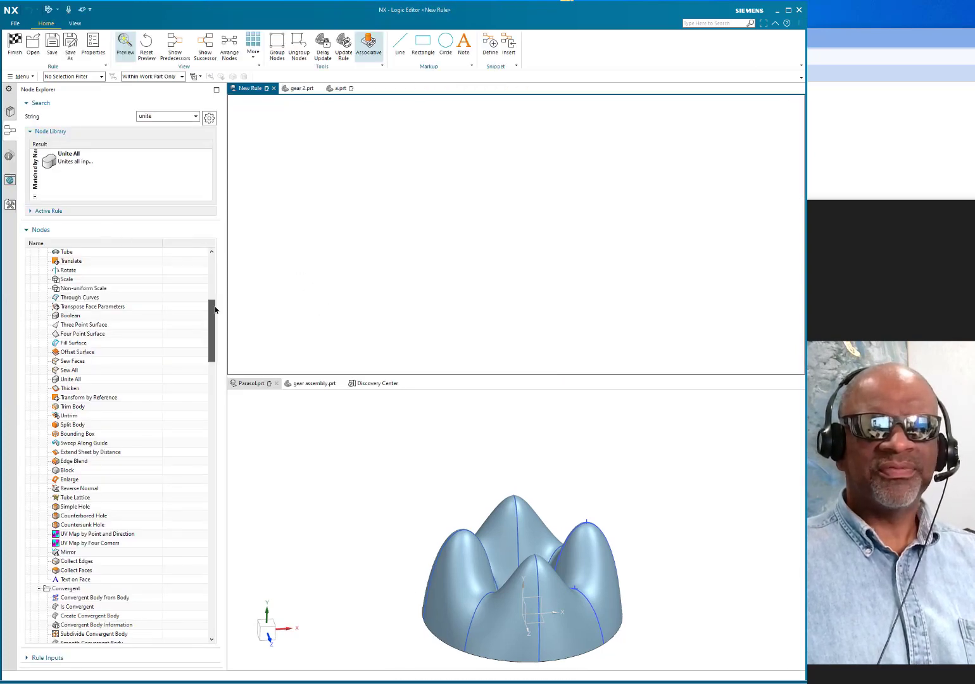
pyautogui.moveTo(216, 307); pyautogui.dragTo(216, 274)
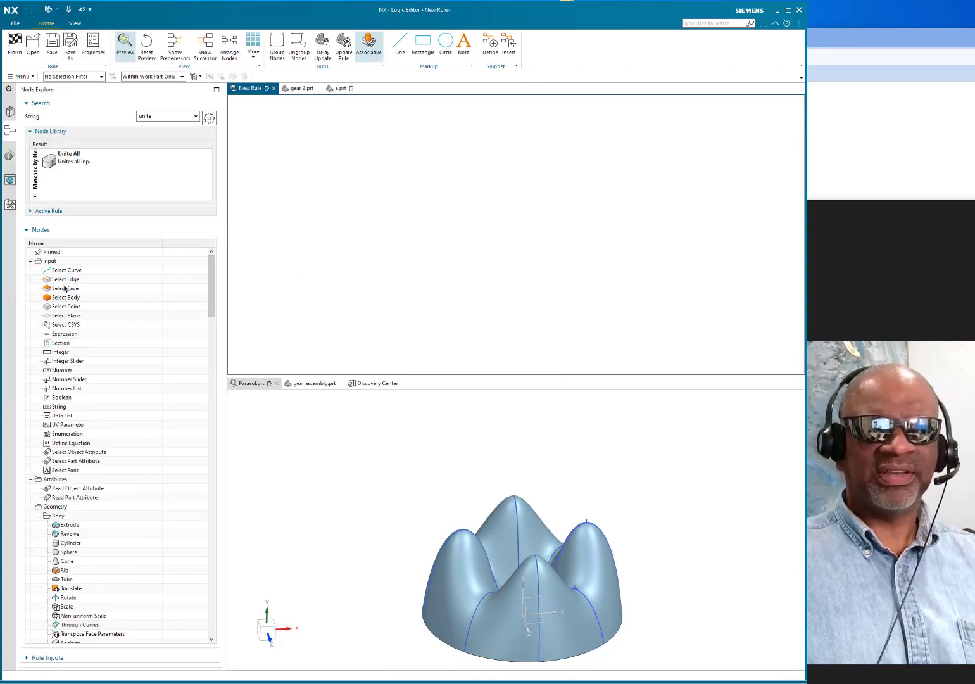
pyautogui.moveTo(63, 288); pyautogui.dragTo(295, 166)
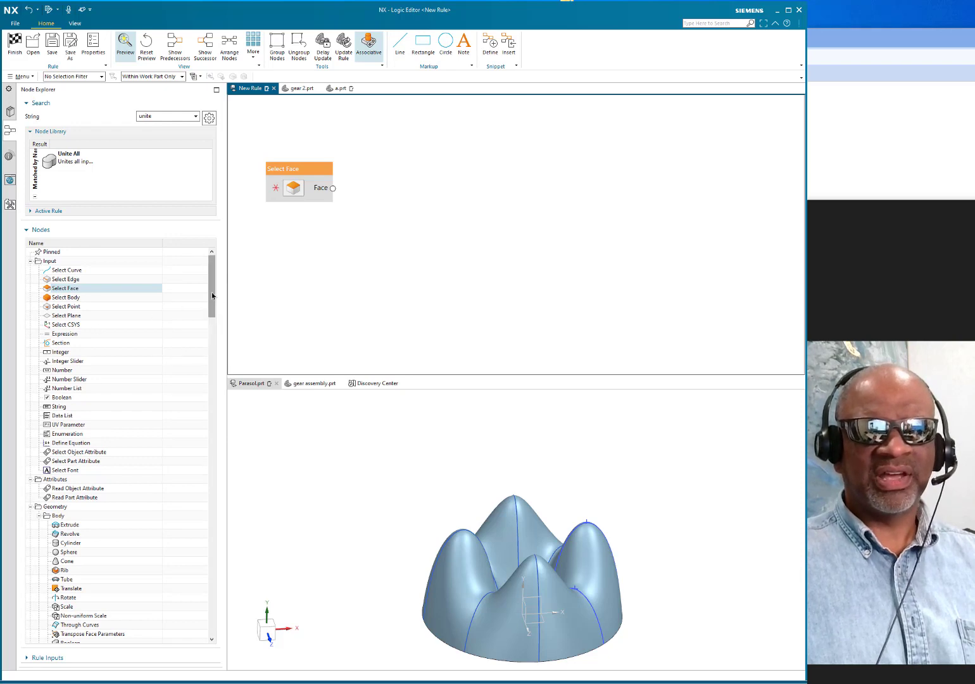
pyautogui.moveTo(210, 317); pyautogui.dragTo(206, 487)
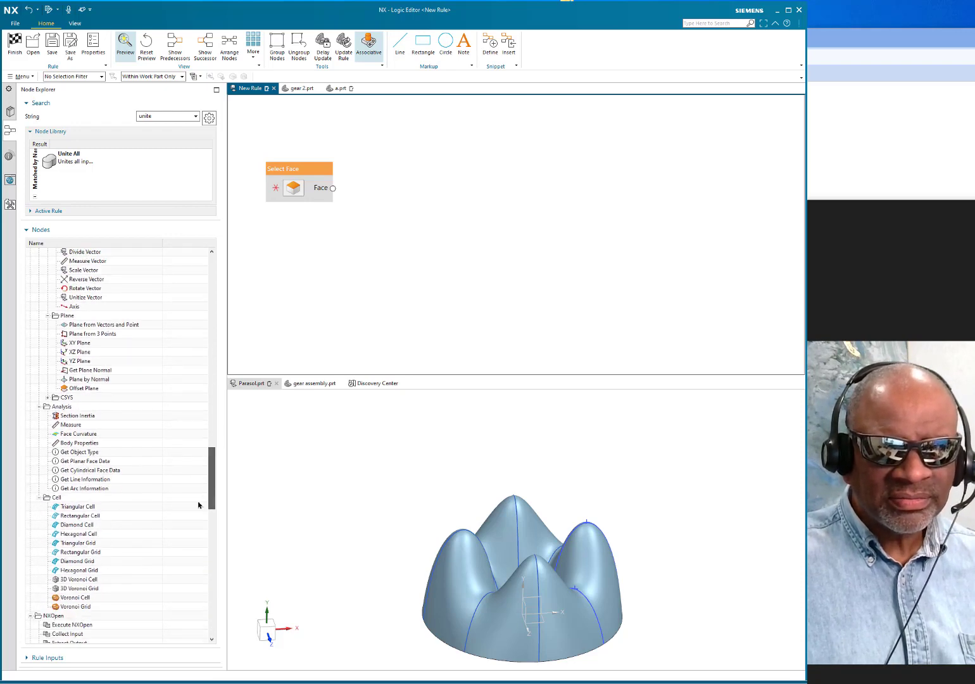
# Add a Diamond Cell node with Count in U 5 and Count in V 13, fed by Select Face
pyautogui.doubleClick(66, 525)
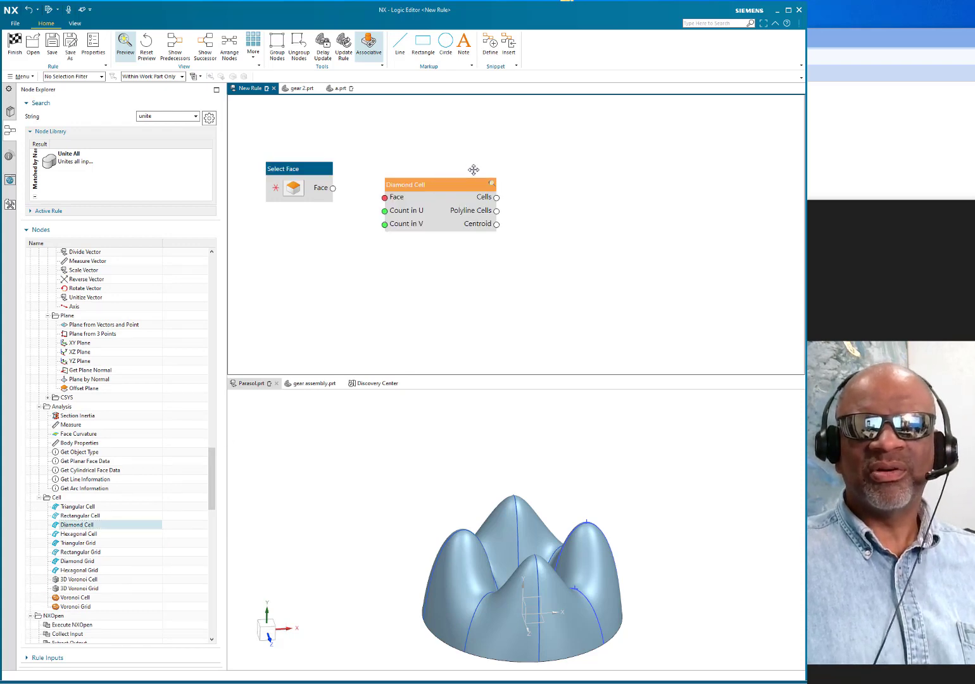
pyautogui.moveTo(390, 210); pyautogui.dragTo(433, 191)
pyautogui.rightClick(427, 194)
pyautogui.click(446, 201)
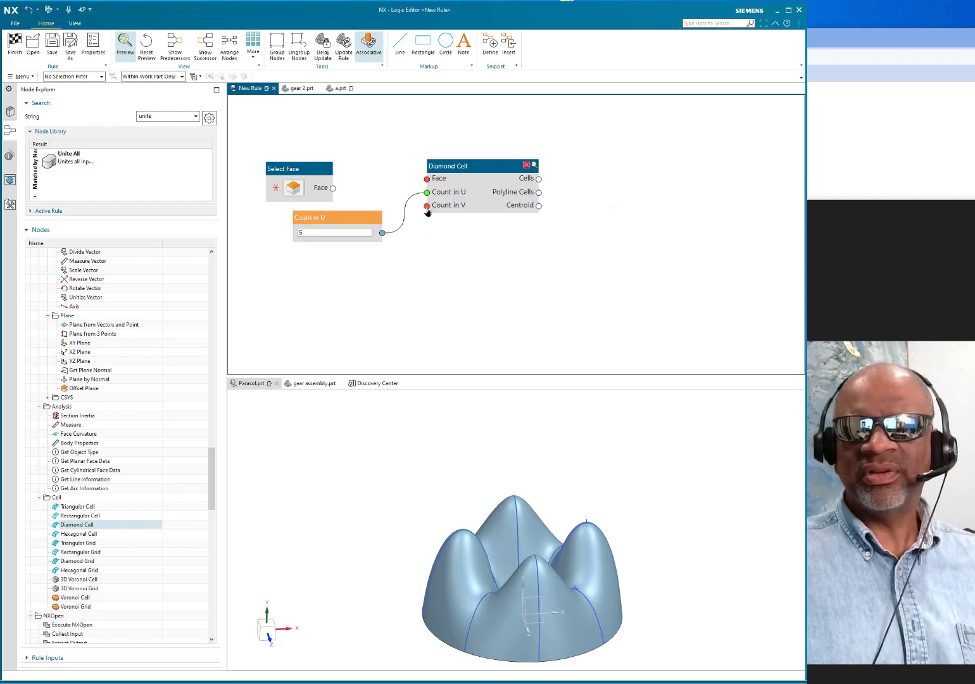
pyautogui.rightClick(427, 206)
pyautogui.click(443, 214)
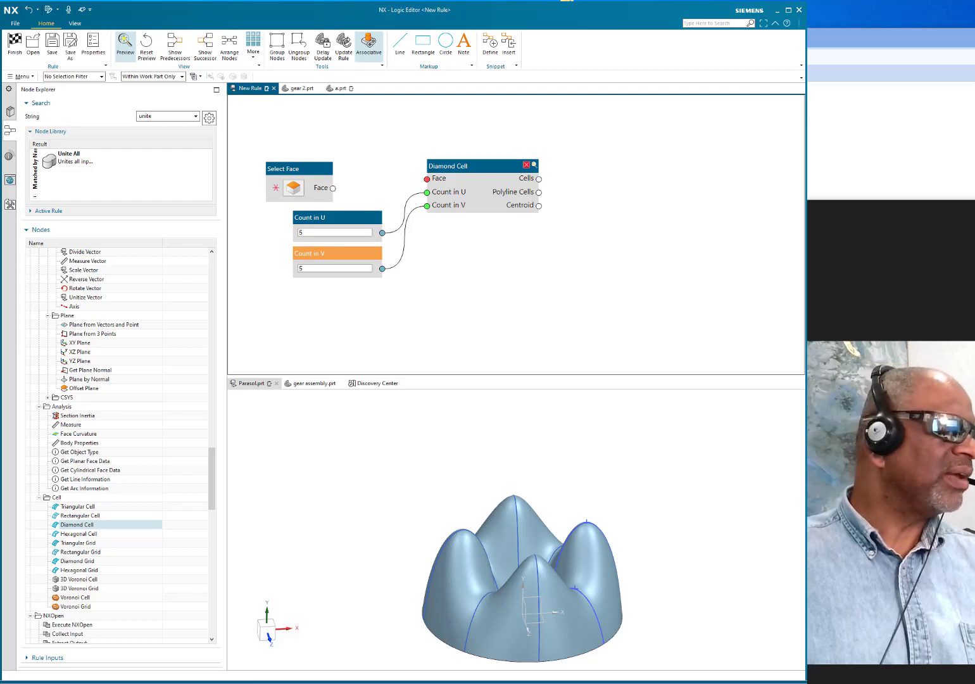
pyautogui.click(335, 268)
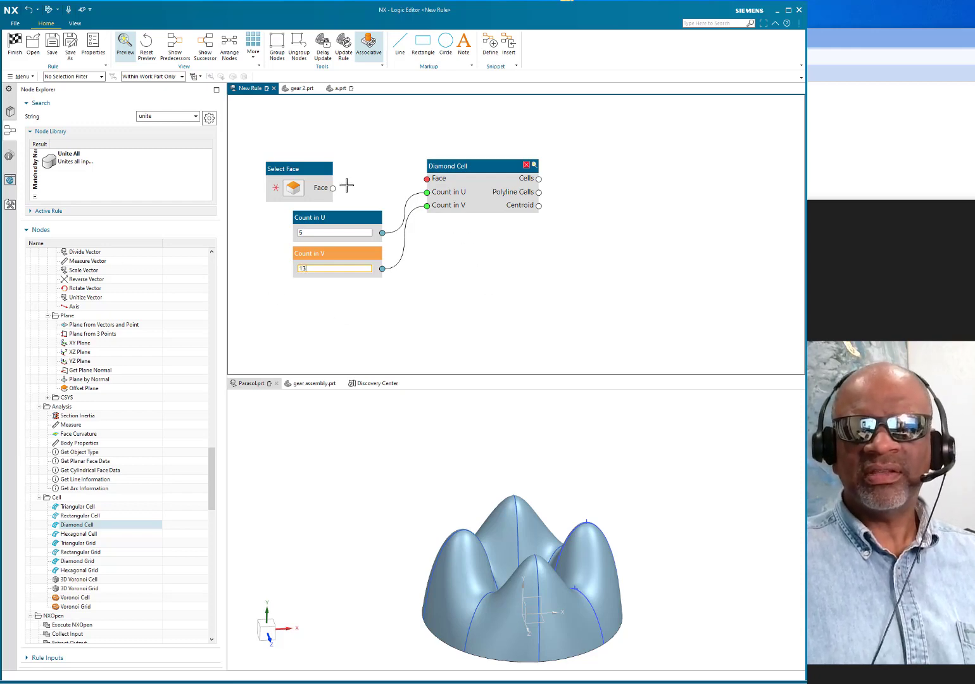
pyautogui.moveTo(333, 187); pyautogui.dragTo(430, 183)
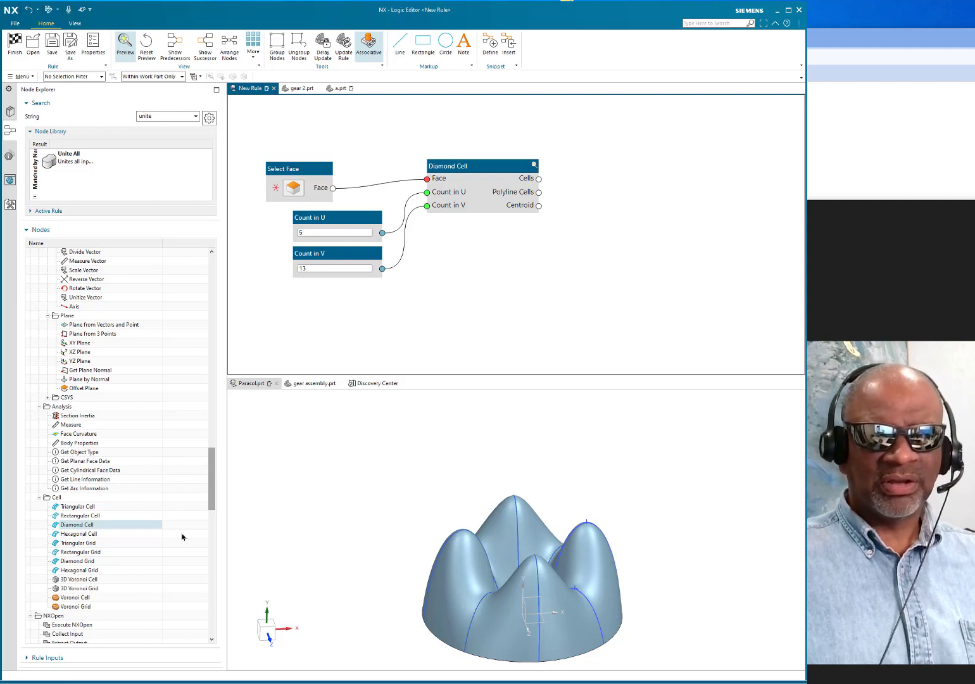
# Add a Voronoi Grid node right of Diamond Cell, deleting a mistaken Voronoi Cell node
pyautogui.click(79, 597)
pyautogui.doubleClick(79, 596)
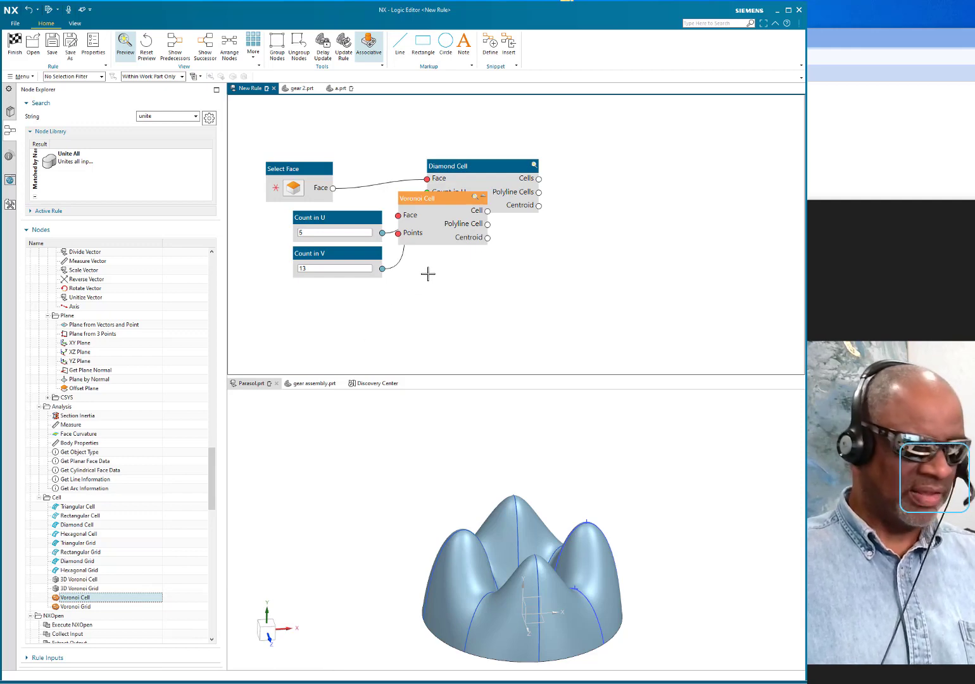
pyautogui.press('Delete')
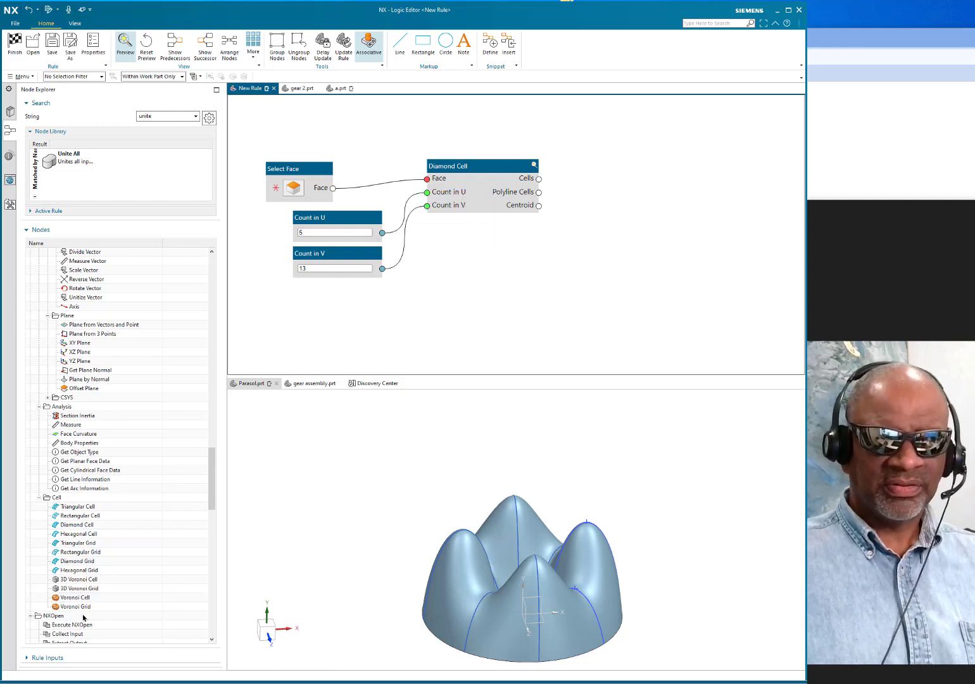
pyautogui.doubleClick(86, 608)
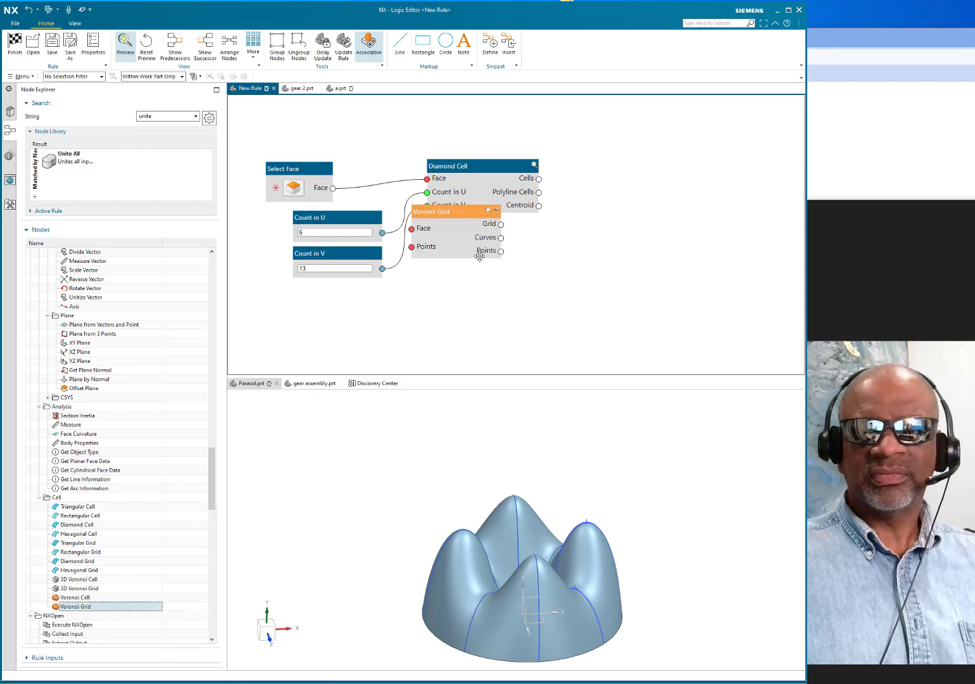
pyautogui.moveTo(461, 218); pyautogui.dragTo(635, 171)
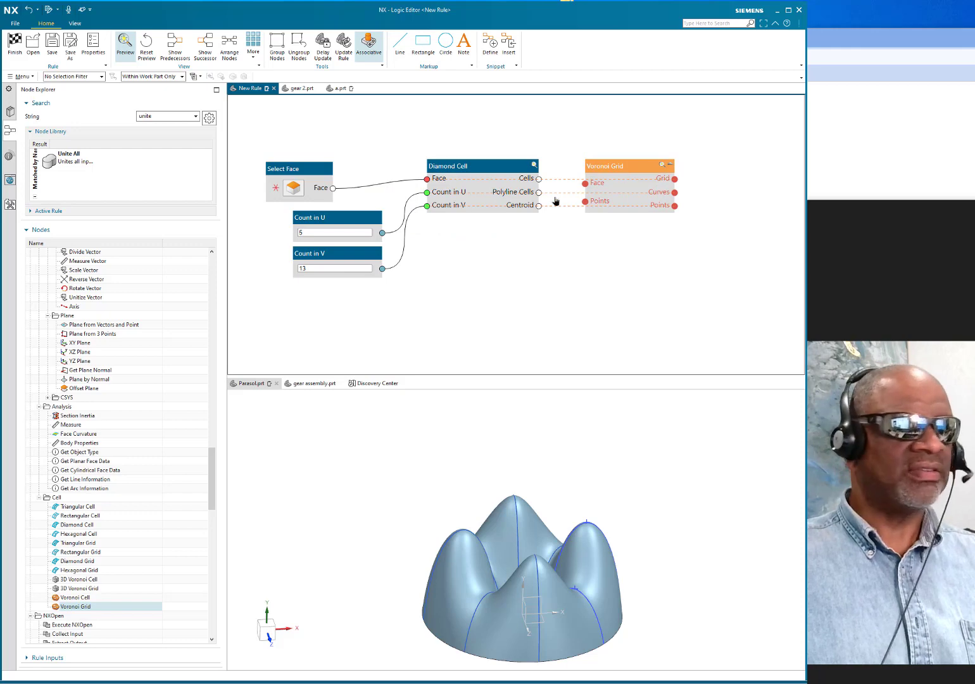
# Wire Select Face's Face into Voronoi Grid and spread out the Diamond Cell and Count nodes
pyautogui.moveTo(484, 169); pyautogui.dragTo(488, 200)
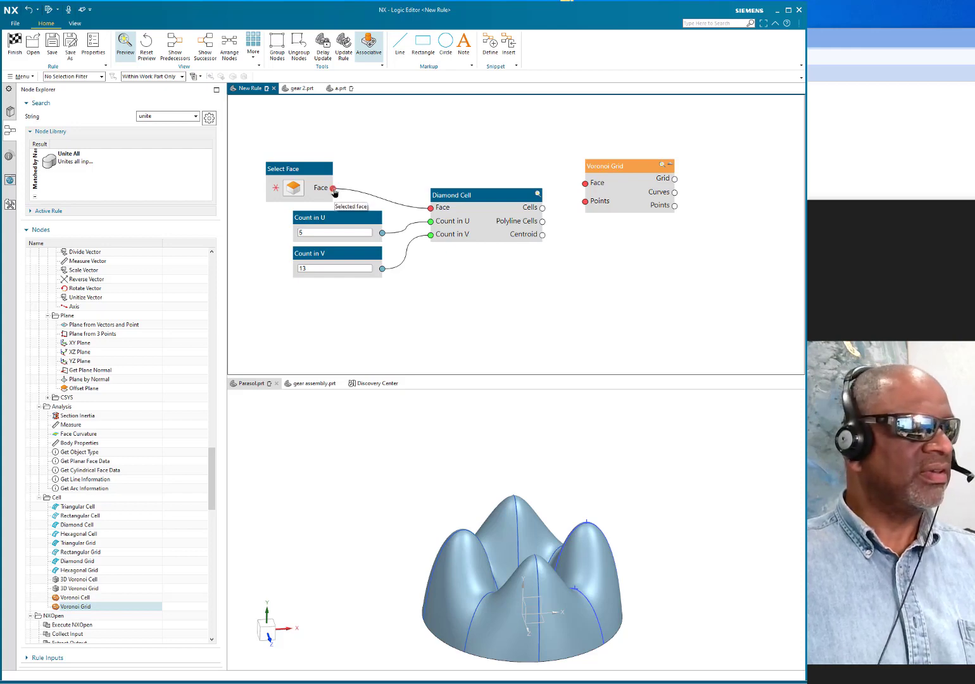
pyautogui.moveTo(333, 189); pyautogui.dragTo(585, 184)
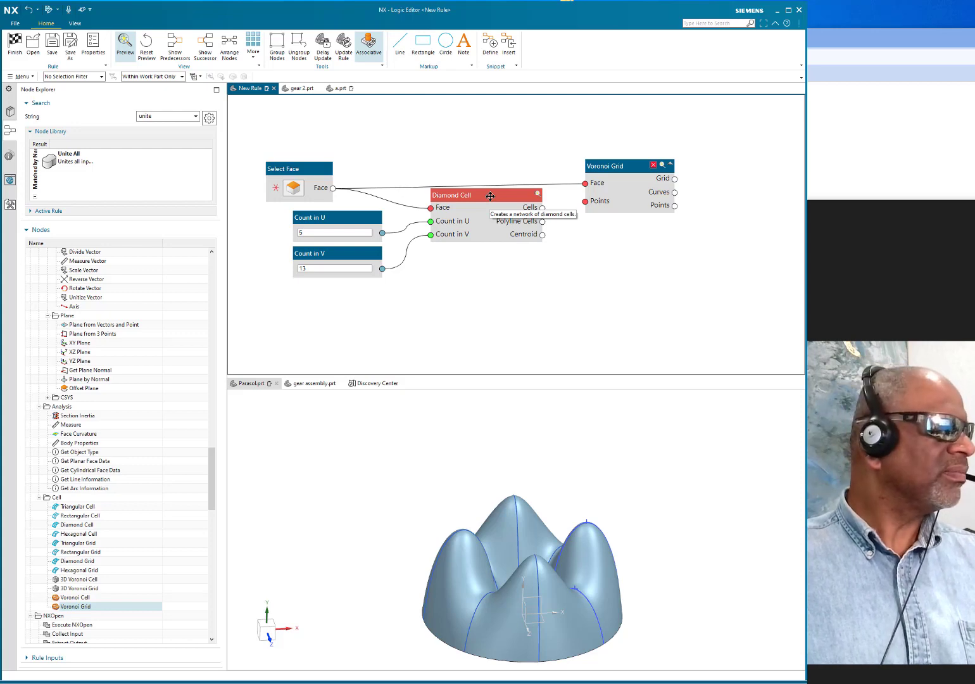
pyautogui.moveTo(491, 197); pyautogui.dragTo(504, 249)
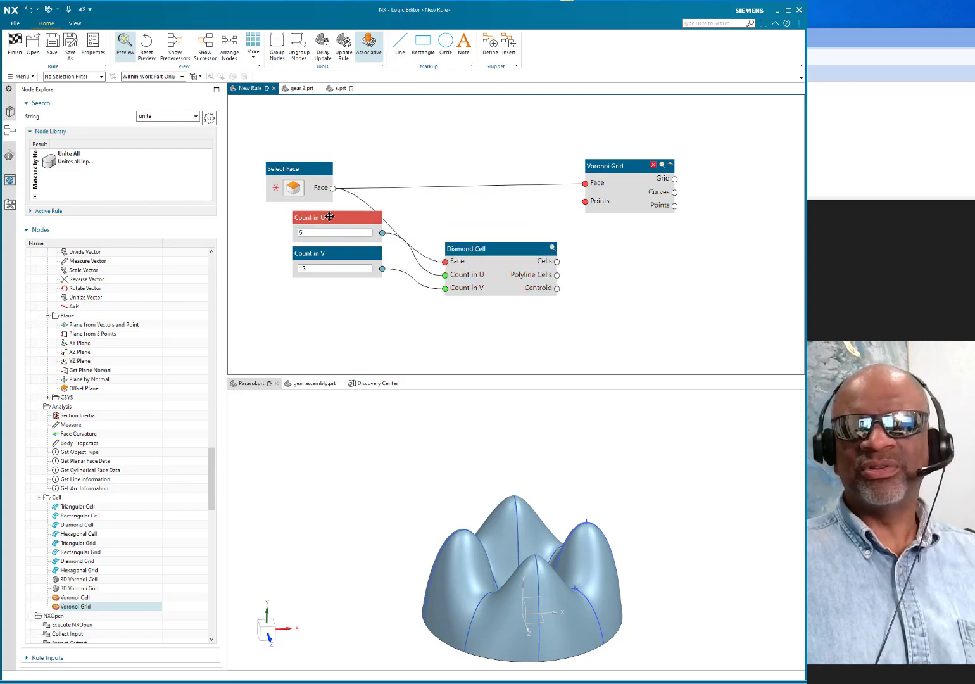
pyautogui.moveTo(298, 221); pyautogui.dragTo(257, 233)
pyautogui.moveTo(328, 253); pyautogui.dragTo(295, 297)
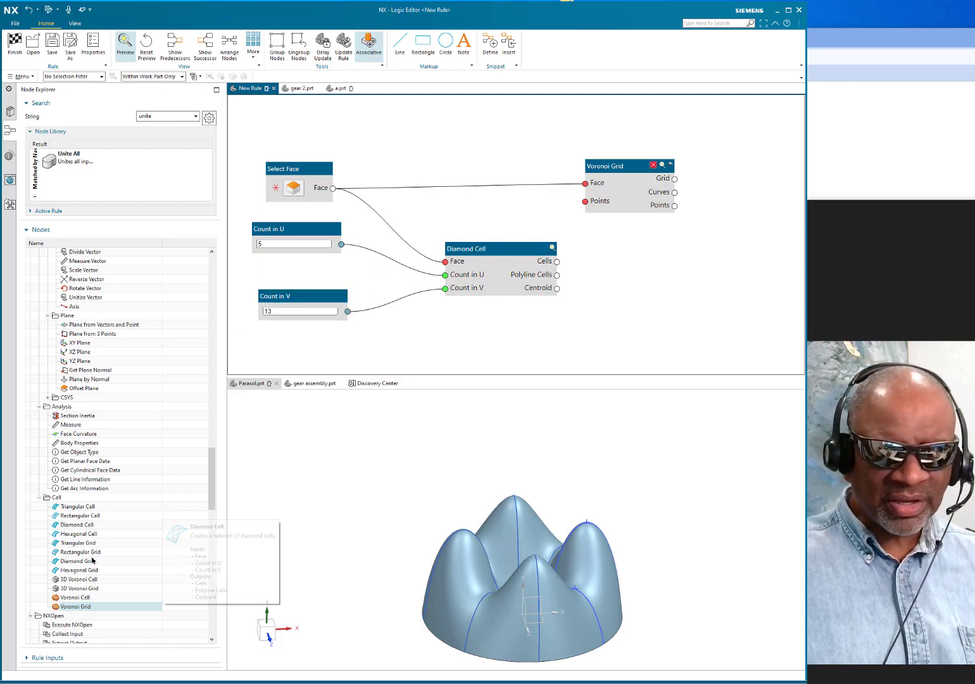
# Replace the Diamond Cell node with a new Diamond Grid node
pyautogui.doubleClick(81, 561)
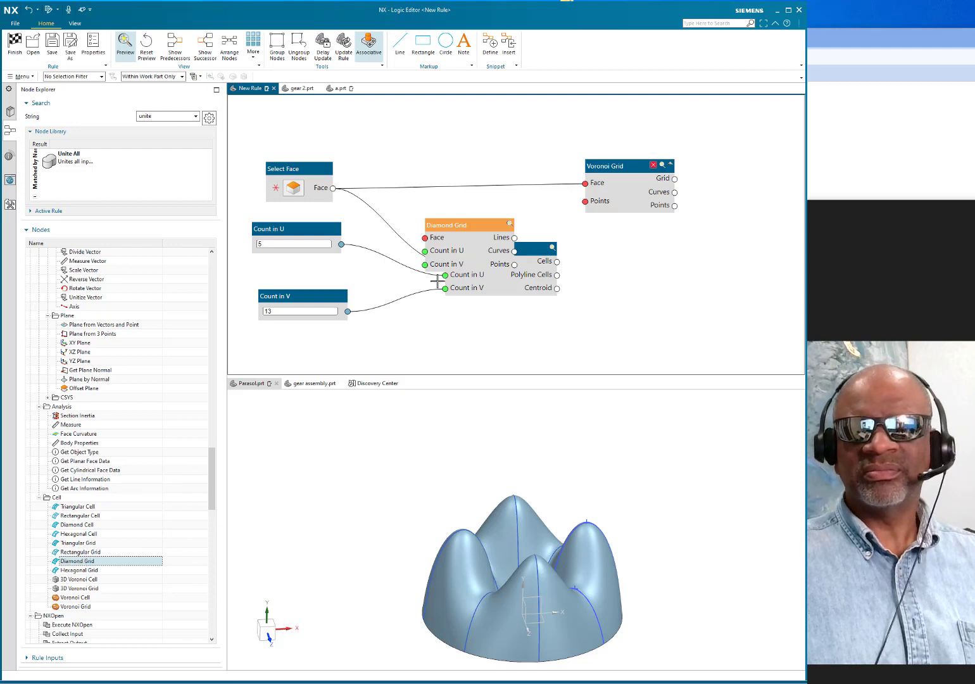
pyautogui.moveTo(463, 226); pyautogui.dragTo(505, 338)
pyautogui.moveTo(510, 248); pyautogui.dragTo(497, 211)
pyautogui.rightClick(497, 211)
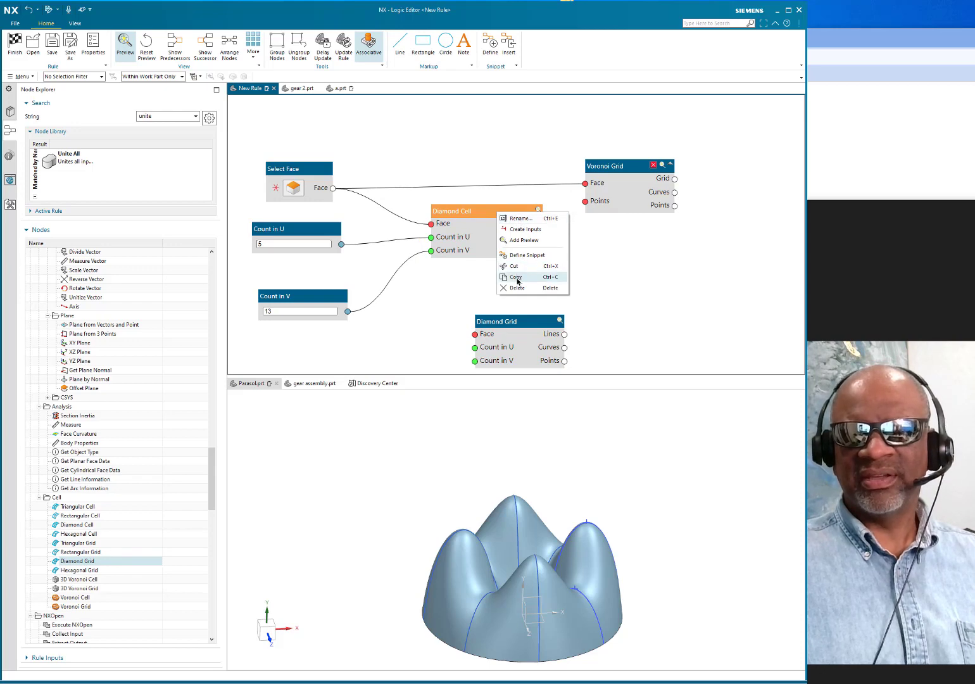
pyautogui.click(518, 306)
pyautogui.moveTo(517, 323); pyautogui.dragTo(477, 233)
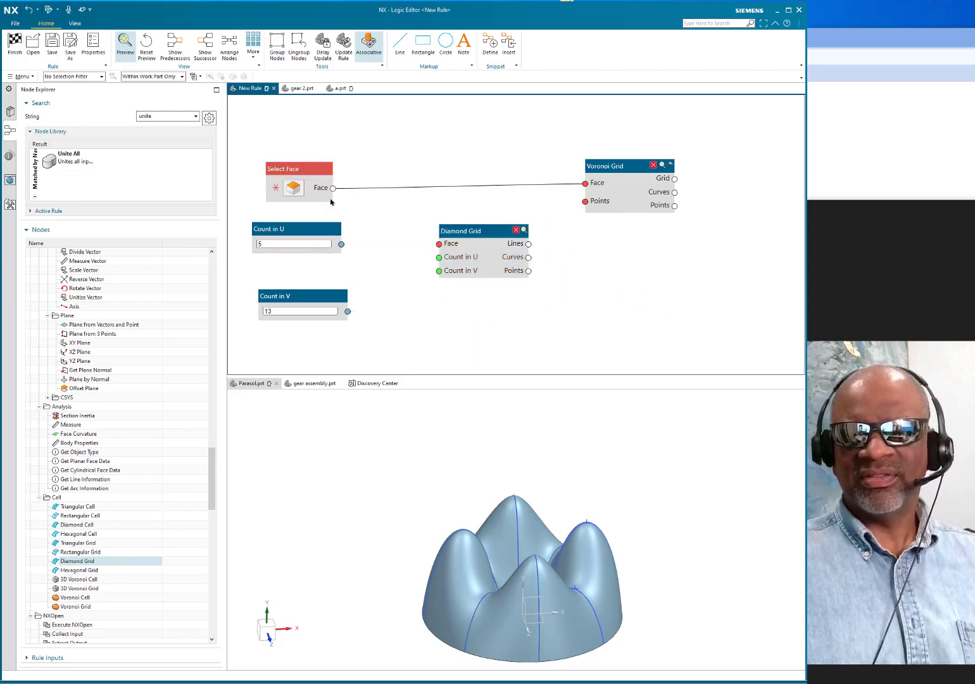
# Wire Select Face and both Count inputs into Diamond Grid, and its Points into Voronoi Grid
pyautogui.moveTo(333, 188); pyautogui.dragTo(439, 244)
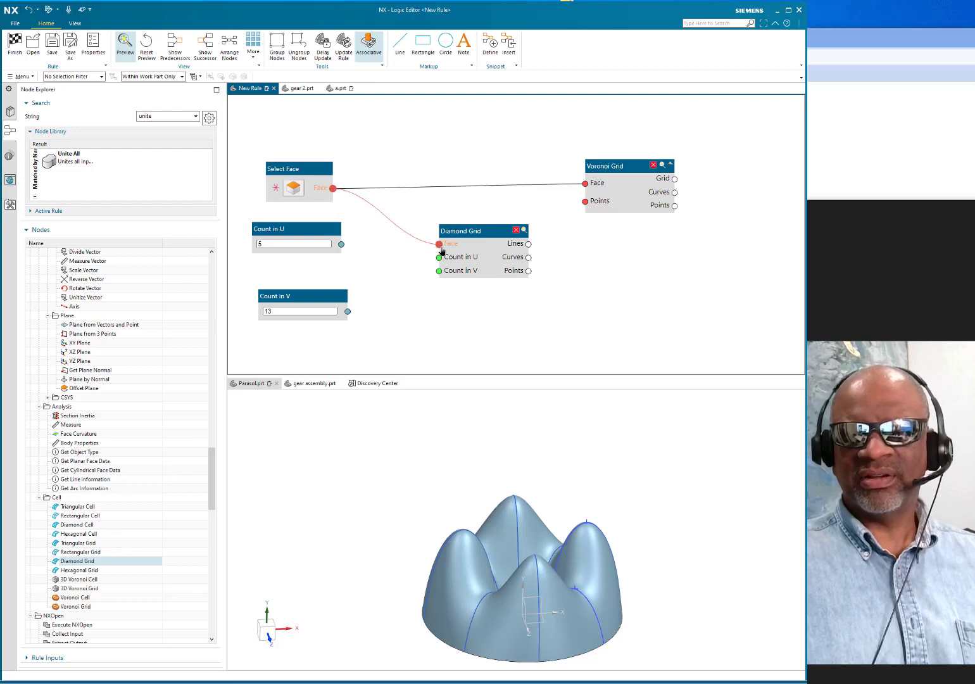
pyautogui.moveTo(341, 245); pyautogui.dragTo(441, 263)
pyautogui.moveTo(347, 311); pyautogui.dragTo(441, 277)
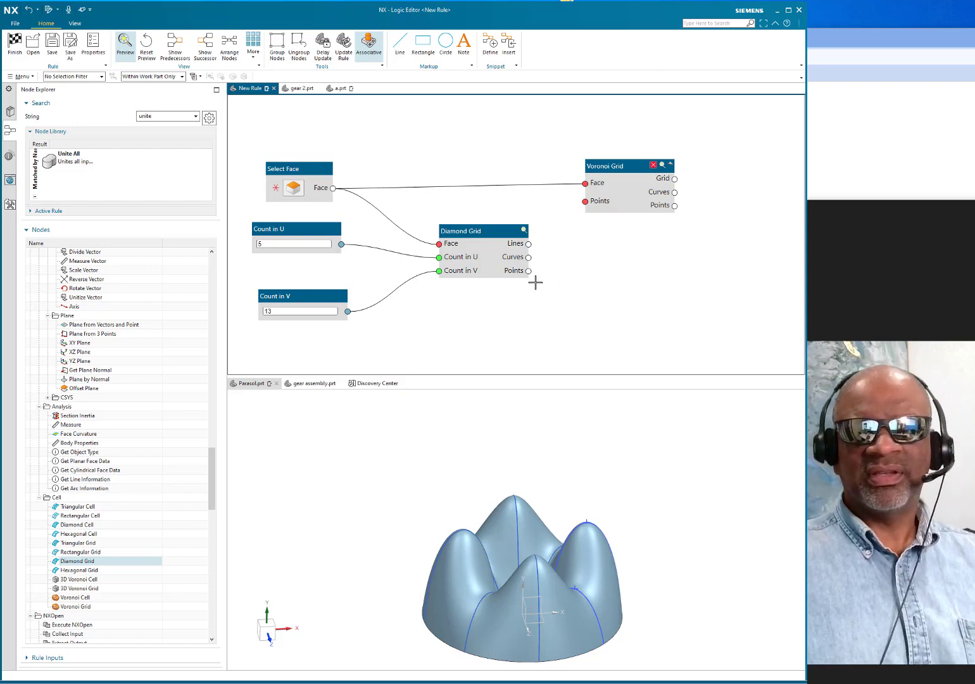
pyautogui.moveTo(529, 271)
pyautogui.mouseDown()
pyautogui.moveTo(564, 209)
pyautogui.moveTo(585, 201)
pyautogui.mouseUp()
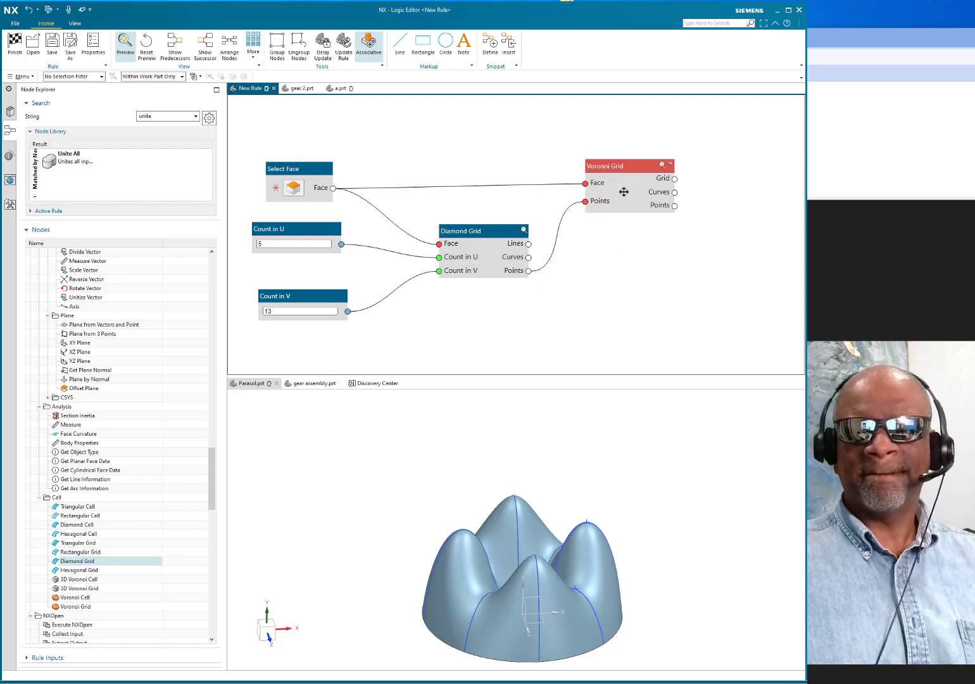
pyautogui.moveTo(618, 175)
pyautogui.mouseDown()
pyautogui.moveTo(604, 184)
pyautogui.moveTo(605, 173)
pyautogui.mouseUp()
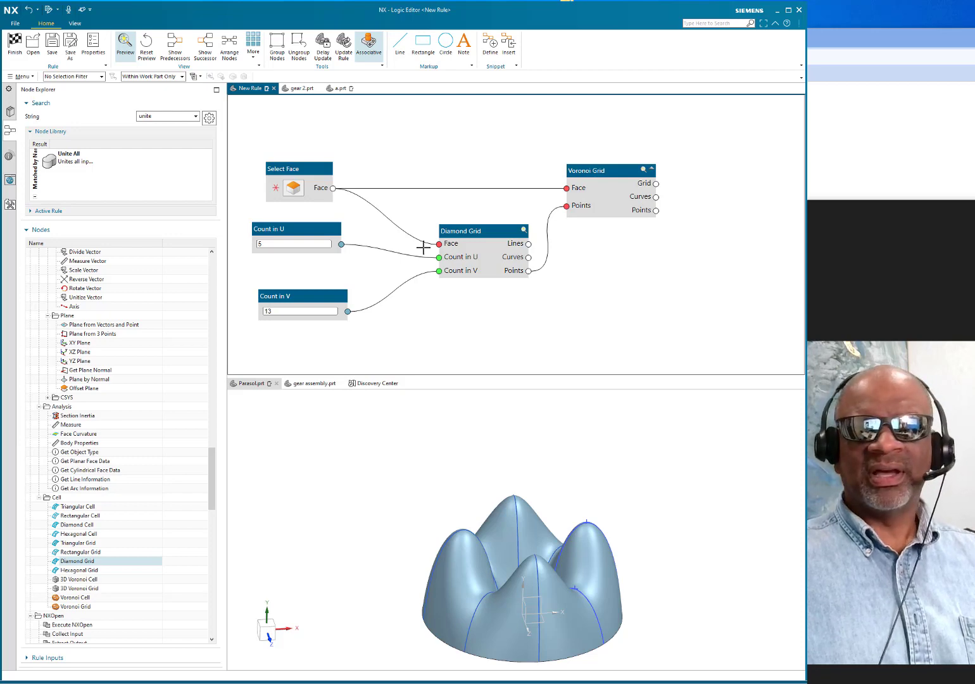
# Search 'tube', add a Tube node, and wire Voronoi Grid's Curves to its Curve input
pyautogui.click(75, 158)
pyautogui.moveTo(156, 114); pyautogui.dragTo(83, 114)
pyautogui.write('tube')
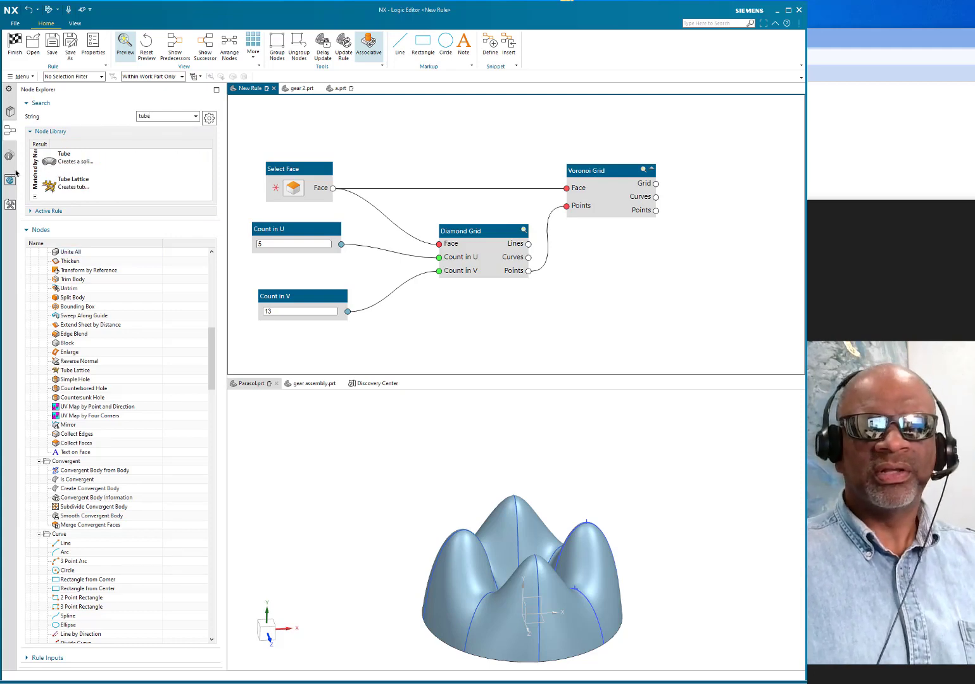
pyautogui.click(79, 166)
pyautogui.moveTo(79, 167); pyautogui.dragTo(731, 173)
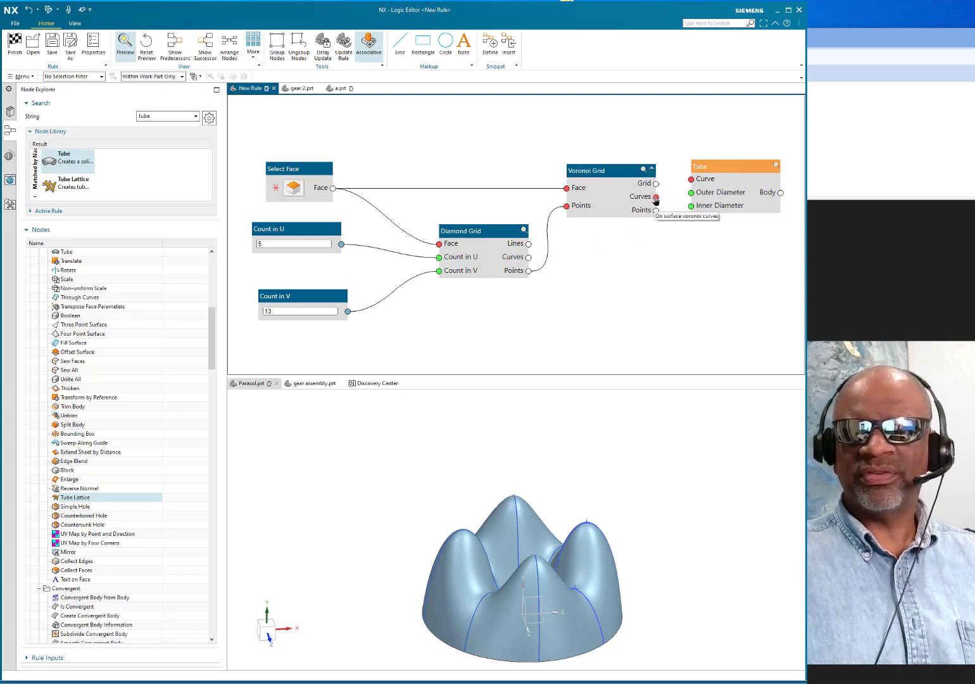
pyautogui.moveTo(656, 197); pyautogui.dragTo(692, 181)
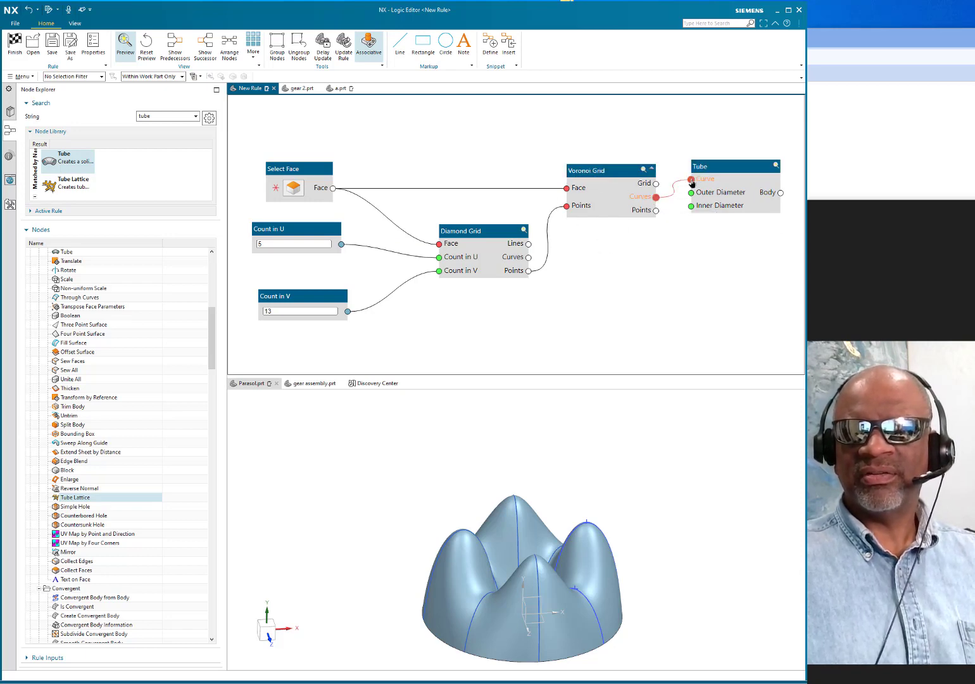
pyautogui.click(680, 229)
# Give the Tube an Outer Diameter input node set to .25
pyautogui.rightClick(692, 196)
pyautogui.click(715, 204)
pyautogui.moveTo(614, 229); pyautogui.dragTo(596, 288)
pyautogui.doubleClick(590, 302)
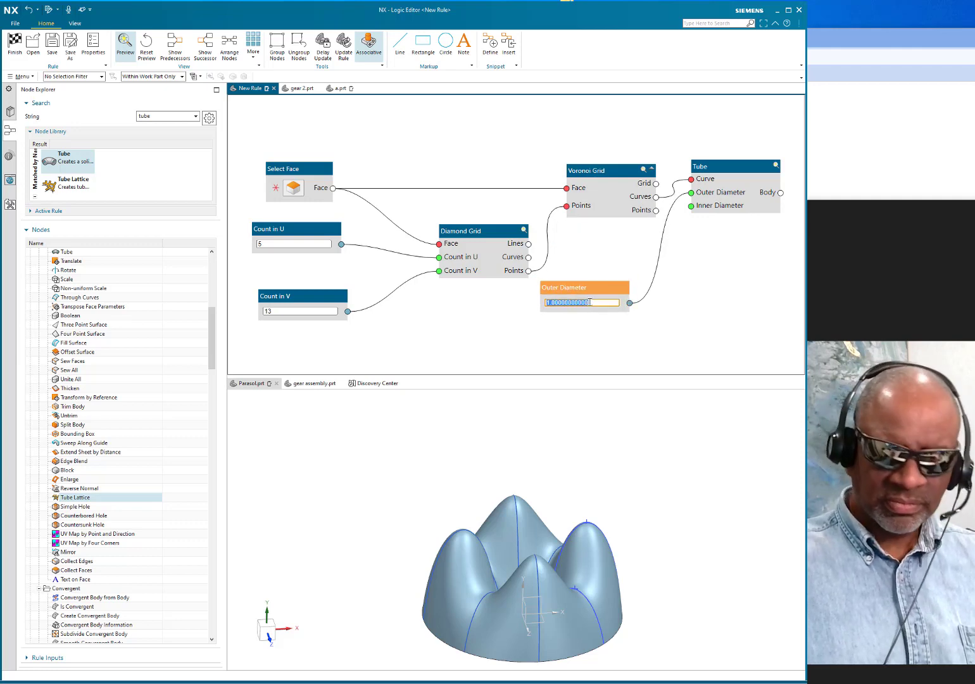
pyautogui.write('.25')
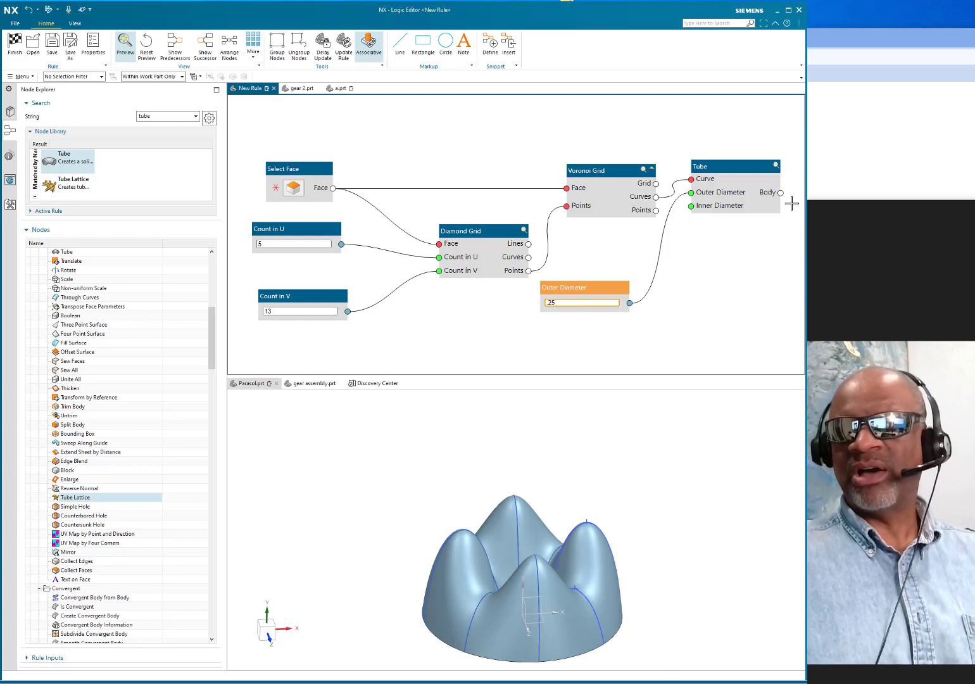
# Move Select Face up-left, then box-select and shift the whole logic graph left
pyautogui.moveTo(806, 170); pyautogui.dragTo(810, 168)
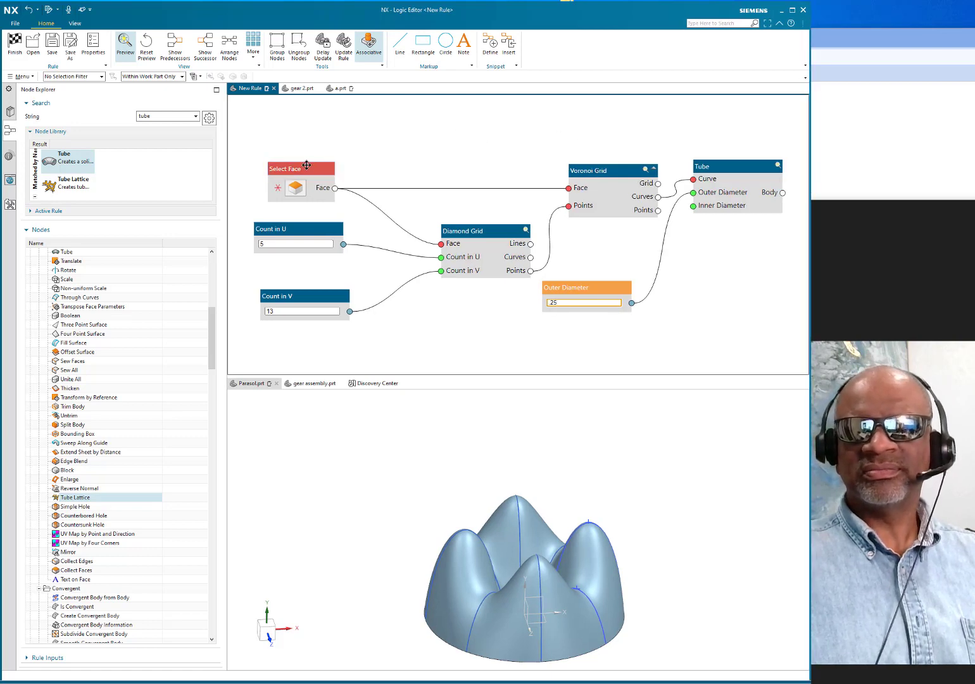
pyautogui.moveTo(286, 172); pyautogui.dragTo(272, 160)
pyautogui.moveTo(246, 106); pyautogui.dragTo(799, 332)
pyautogui.moveTo(617, 169); pyautogui.dragTo(593, 170)
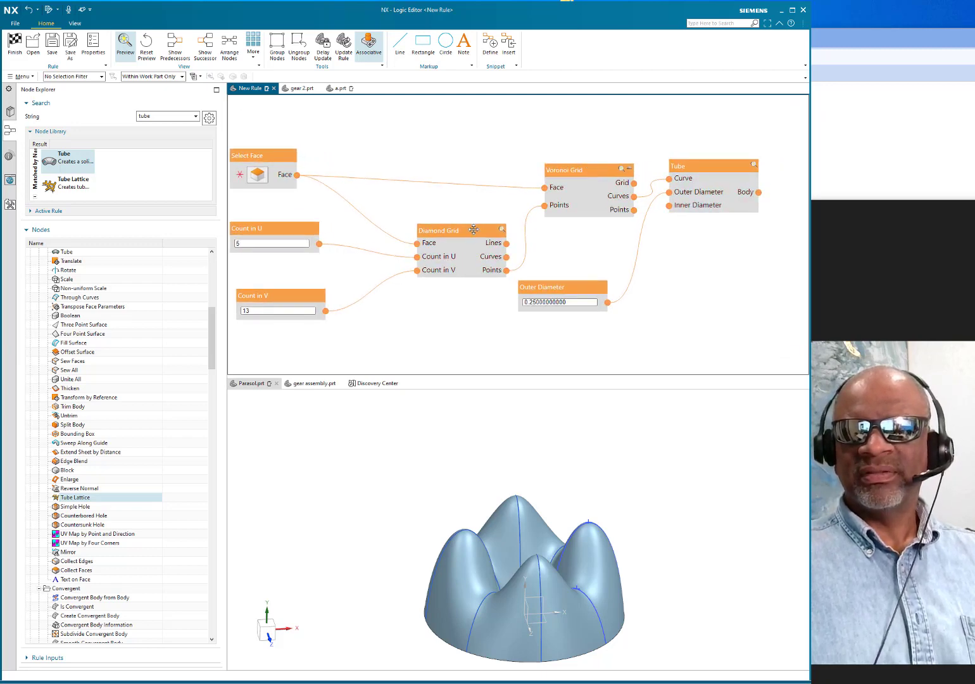
pyautogui.moveTo(474, 230); pyautogui.dragTo(408, 227)
pyautogui.click(462, 209)
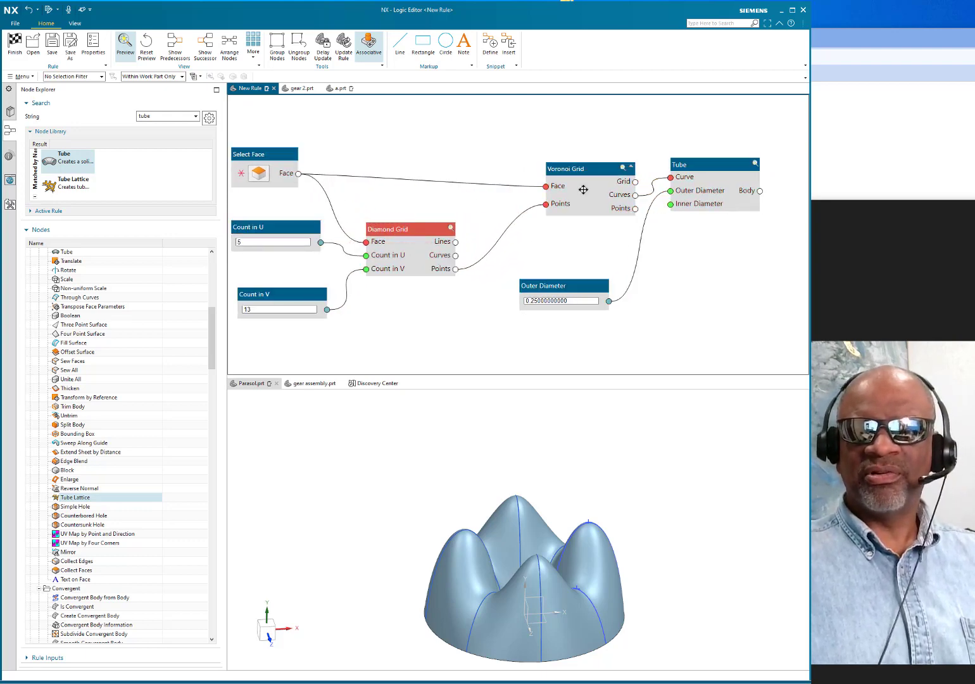
# Reposition the Voronoi Grid, Outer Diameter and Tube nodes so they sit neatly spaced
pyautogui.click(584, 188)
pyautogui.moveTo(560, 162); pyautogui.dragTo(491, 150)
pyautogui.click(590, 295)
pyautogui.moveTo(584, 287); pyautogui.dragTo(468, 321)
pyautogui.click(724, 164)
pyautogui.moveTo(725, 163); pyautogui.dragTo(662, 175)
pyautogui.click(624, 337)
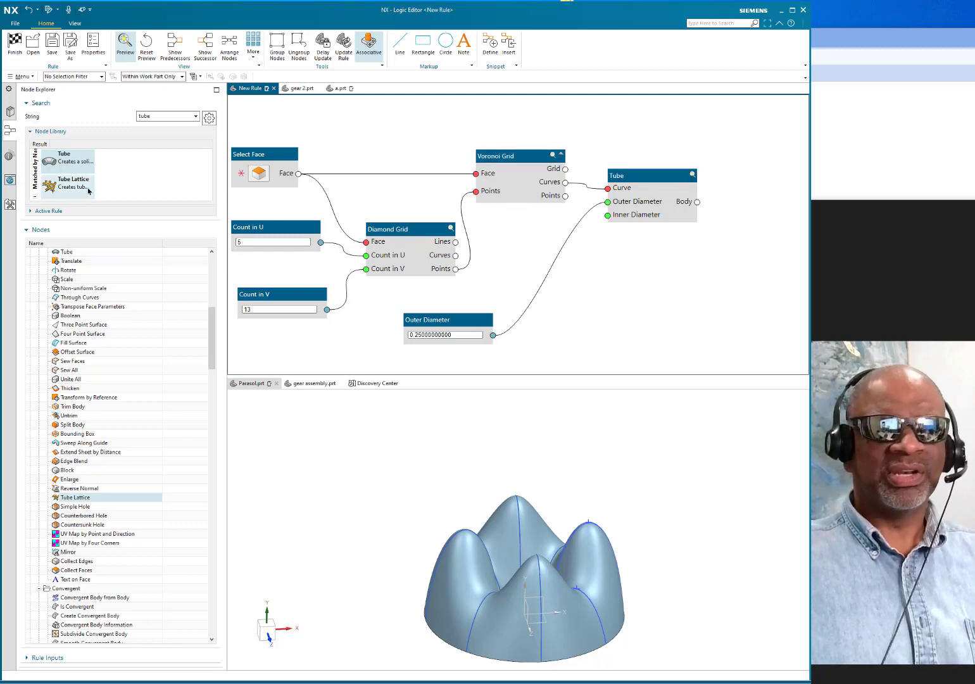
# Add a Unite All node from the 'unite' search and place it below Tube
pyautogui.doubleClick(158, 116)
pyautogui.write('uni')
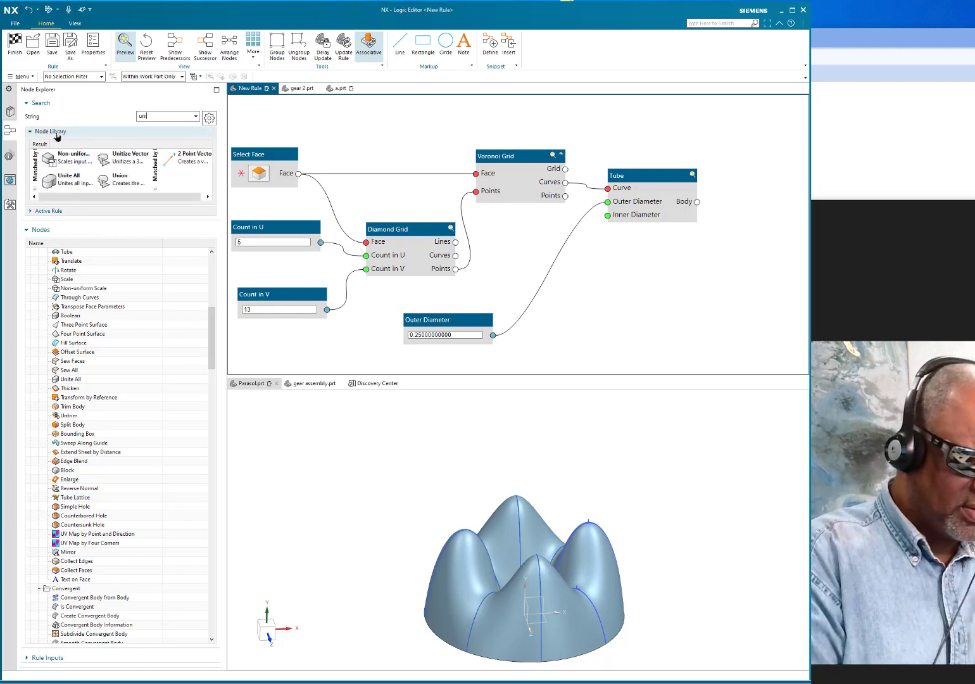
pyautogui.write('te')
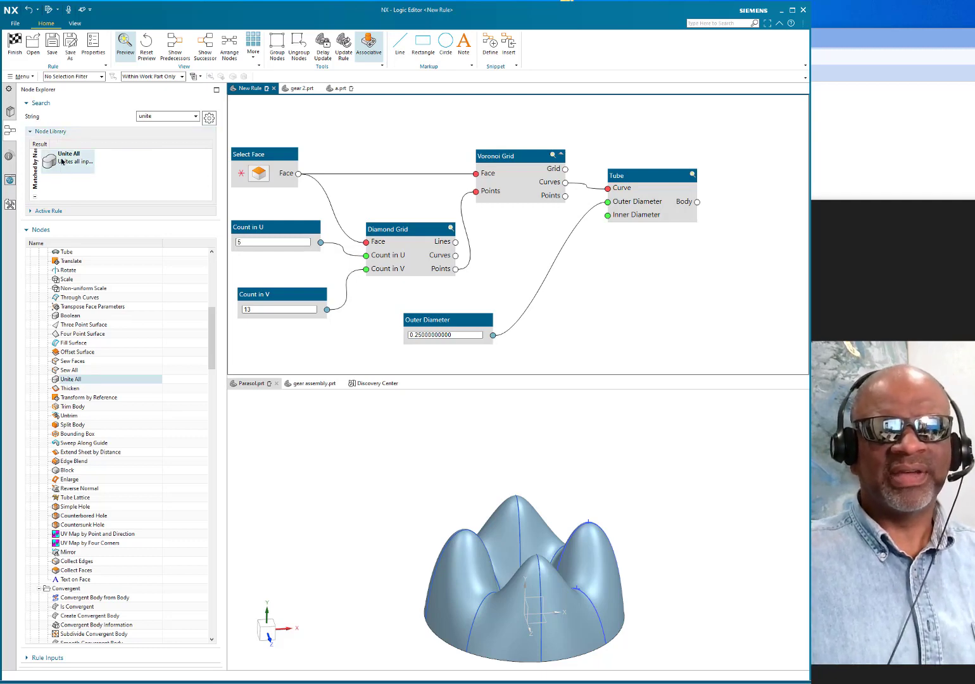
pyautogui.moveTo(61, 162); pyautogui.dragTo(727, 257)
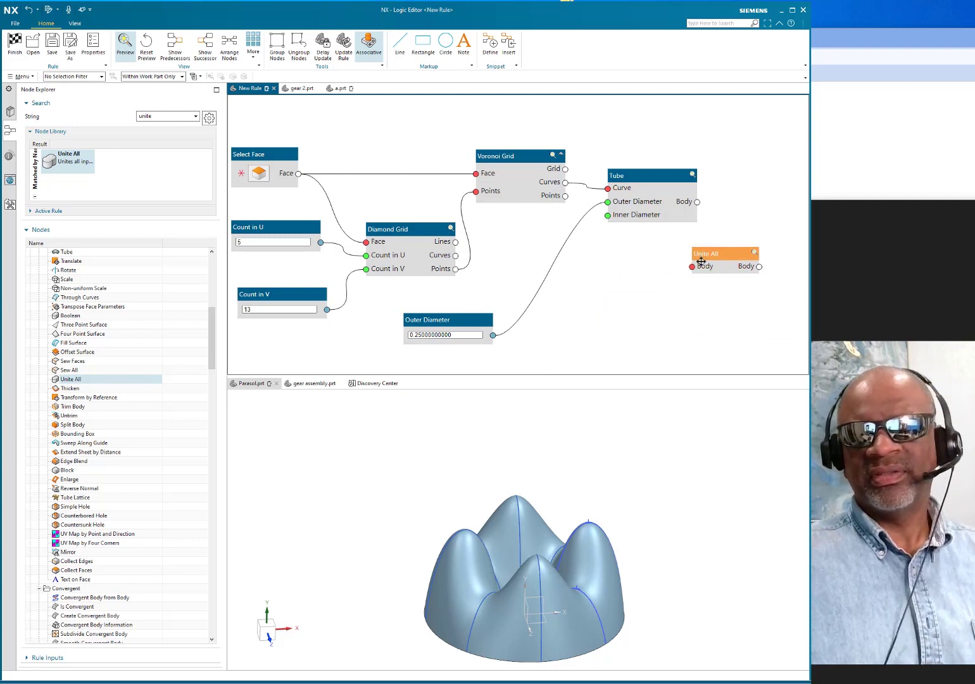
pyautogui.moveTo(727, 252); pyautogui.dragTo(647, 289)
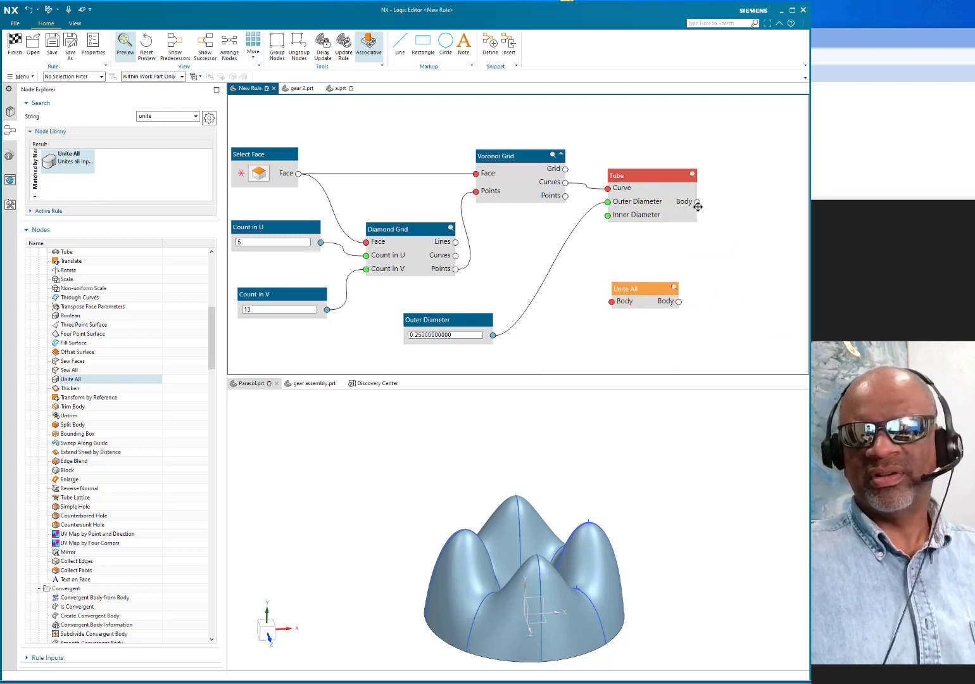
# Wire Tube's Body into Unite All and make its Body the rule's output
pyautogui.moveTo(698, 202); pyautogui.dragTo(611, 302)
pyautogui.rightClick(678, 303)
pyautogui.click(702, 340)
pyautogui.click(685, 185)
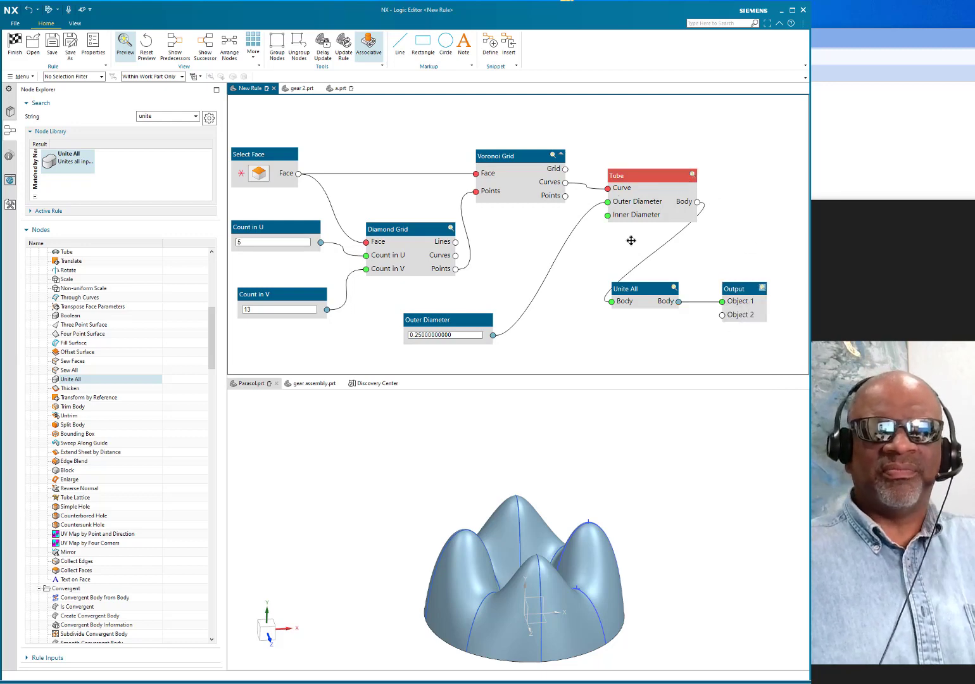
pyautogui.moveTo(627, 509); pyautogui.dragTo(616, 462, button='middle')
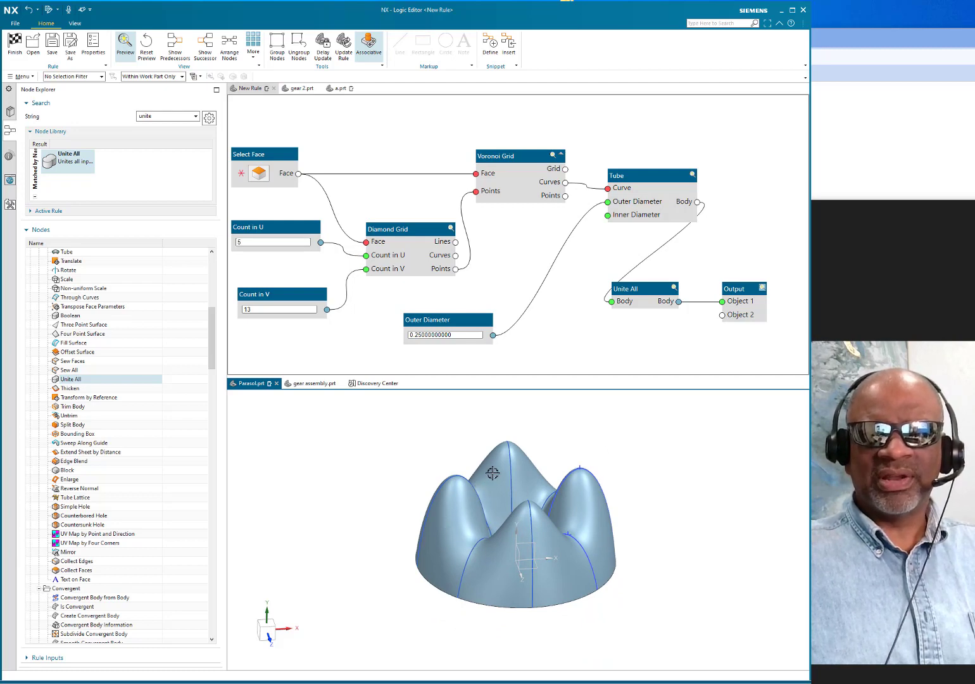
pyautogui.moveTo(707, 479); pyautogui.dragTo(699, 540, button='middle')
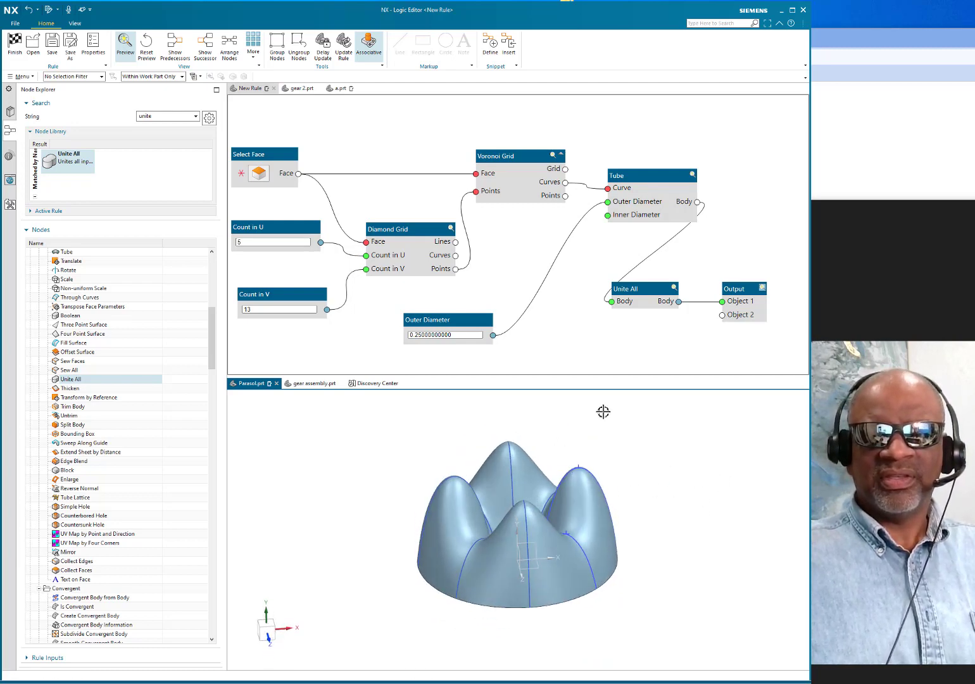
# Assign the through-curves sheet surface as the Select Face input
pyautogui.click(257, 180)
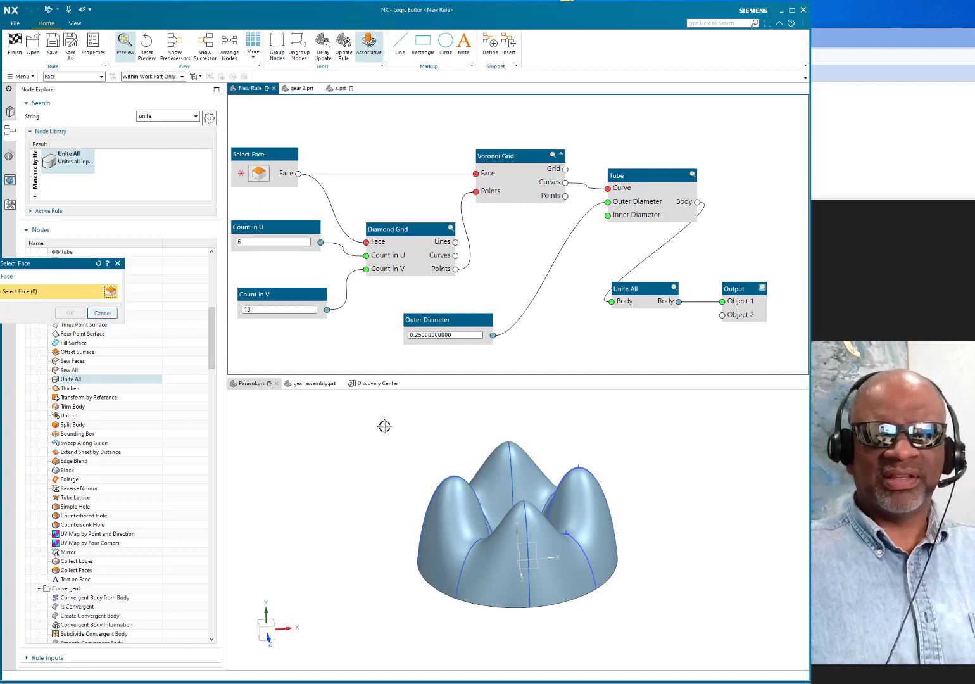
pyautogui.click(500, 455)
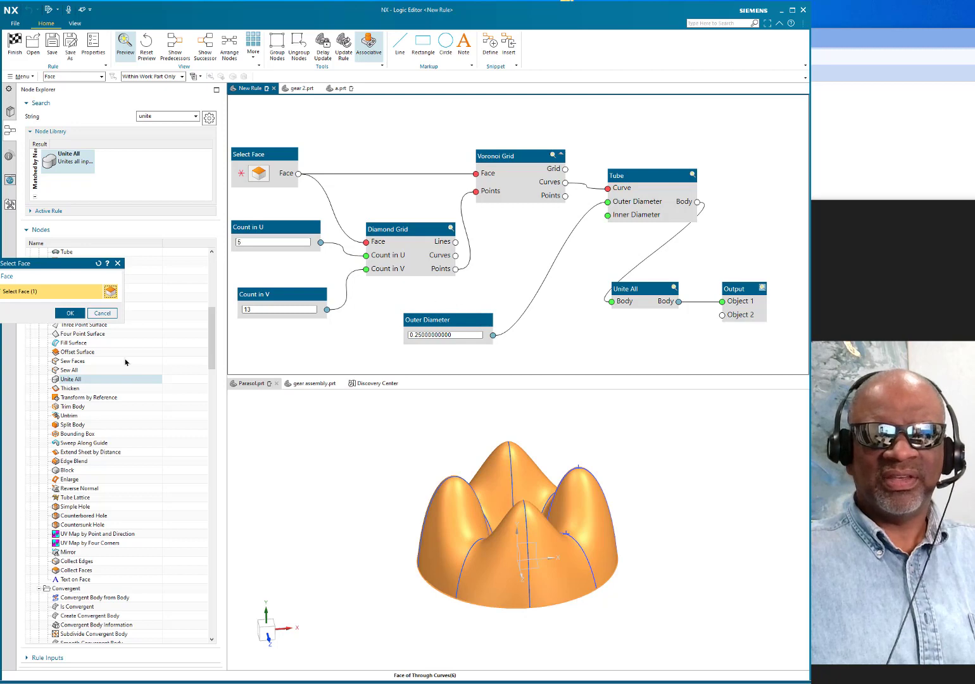
pyautogui.click(70, 313)
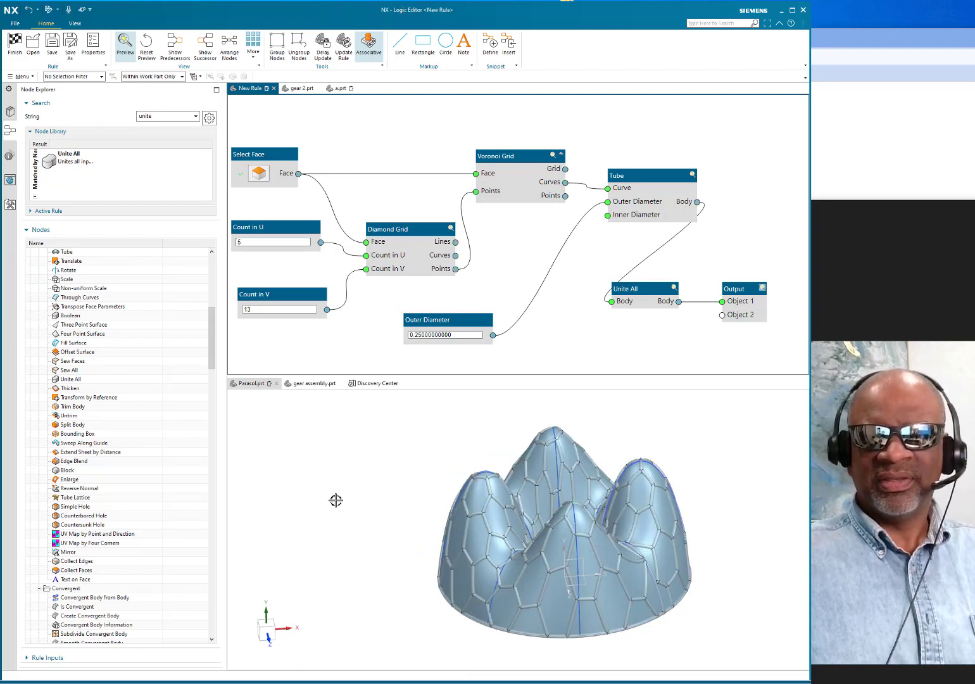
pyautogui.scroll(2, 335, 499)
pyautogui.moveTo(298, 485); pyautogui.dragTo(306, 521, button='middle')
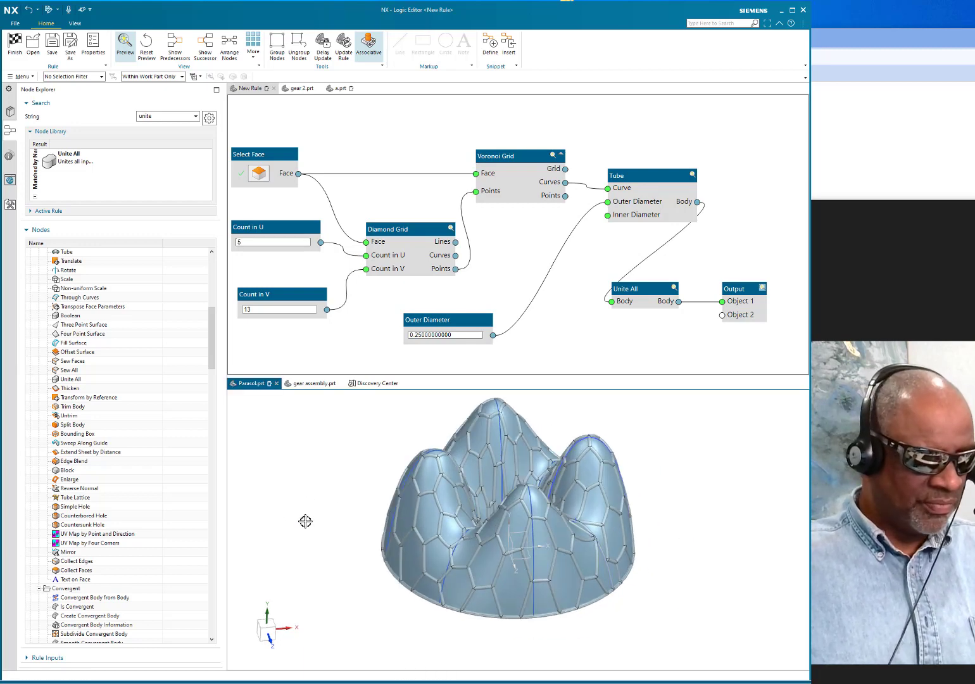
# Hide the sheet body with Ctrl+B to reveal the tube frame, then finish the rule
pyautogui.hotkey('ctrl', 'b')
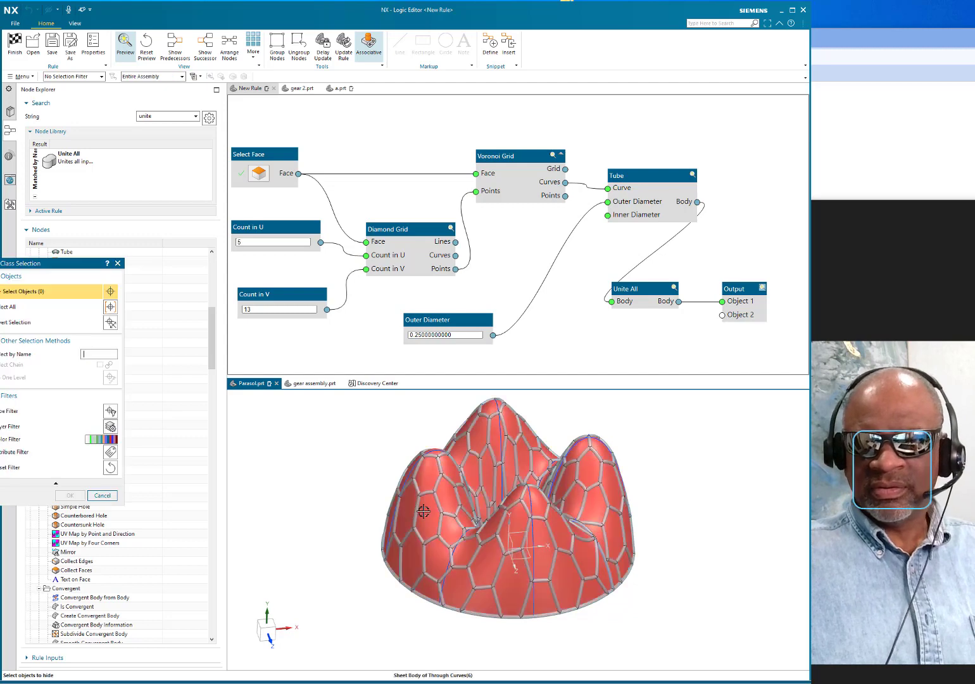
pyautogui.click(411, 510)
pyautogui.click(71, 494)
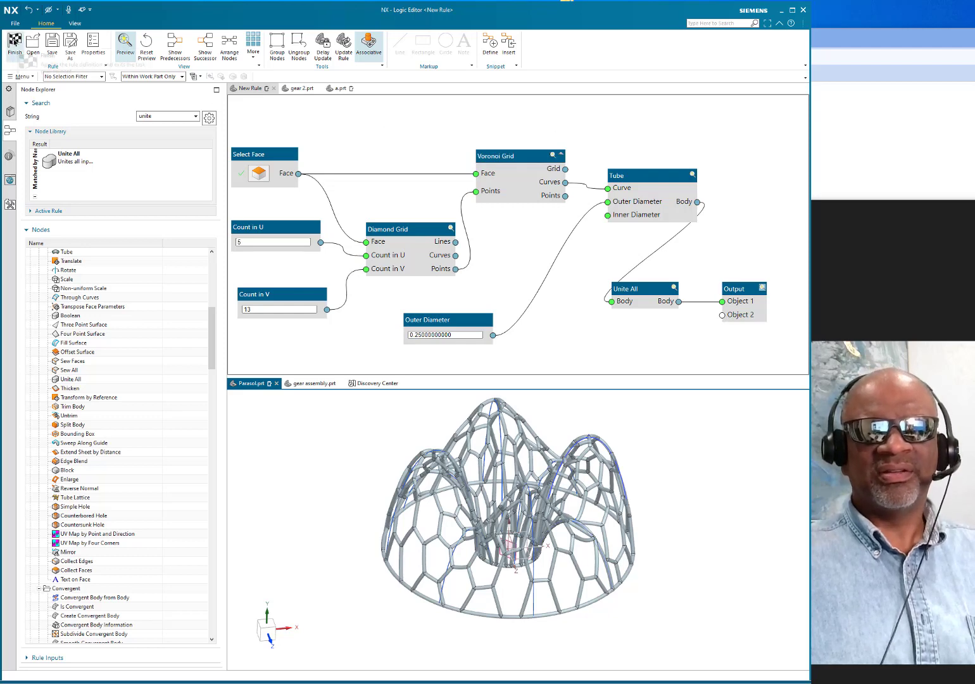
pyautogui.click(15, 43)
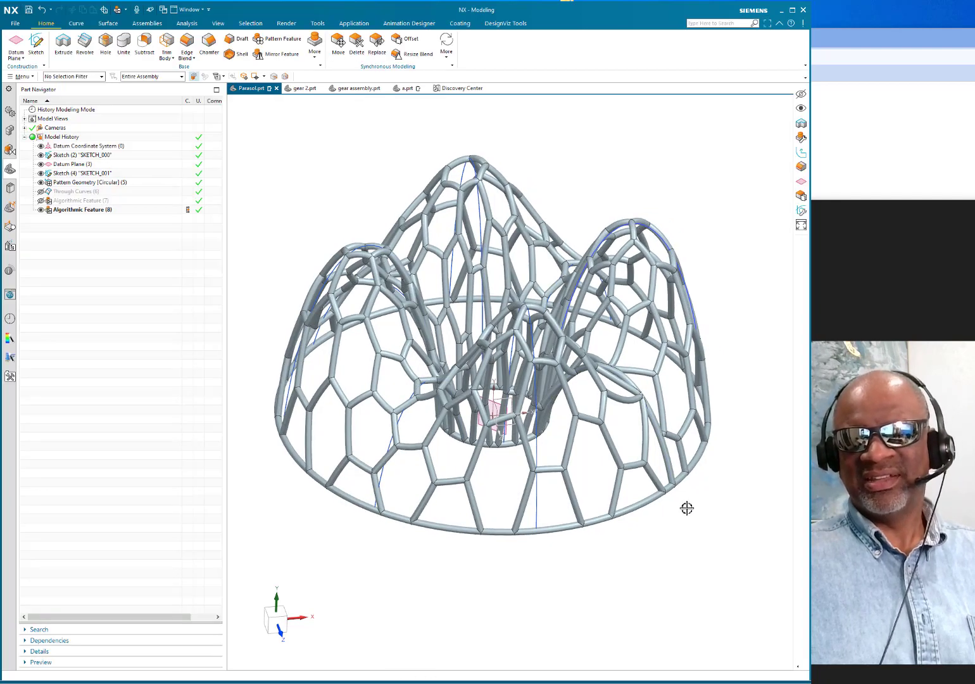
# Orbit the Algorithmic Feature (8) lattice dome from a top view to a tilted view
pyautogui.moveTo(687, 508); pyautogui.dragTo(658, 505, button='middle')
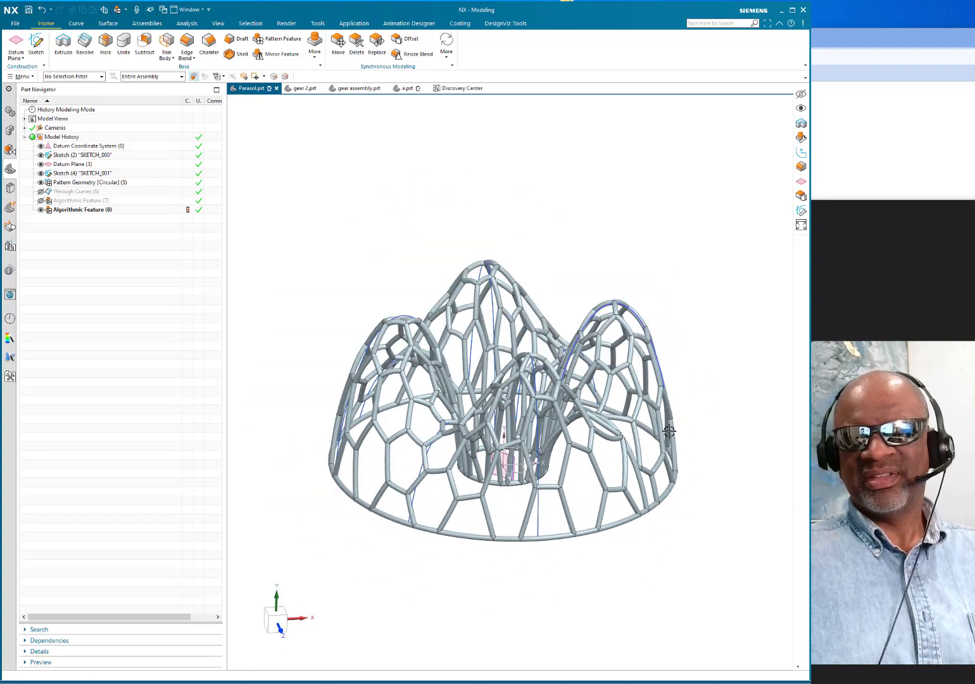
pyautogui.moveTo(671, 387); pyautogui.dragTo(501, 447, button='middle')
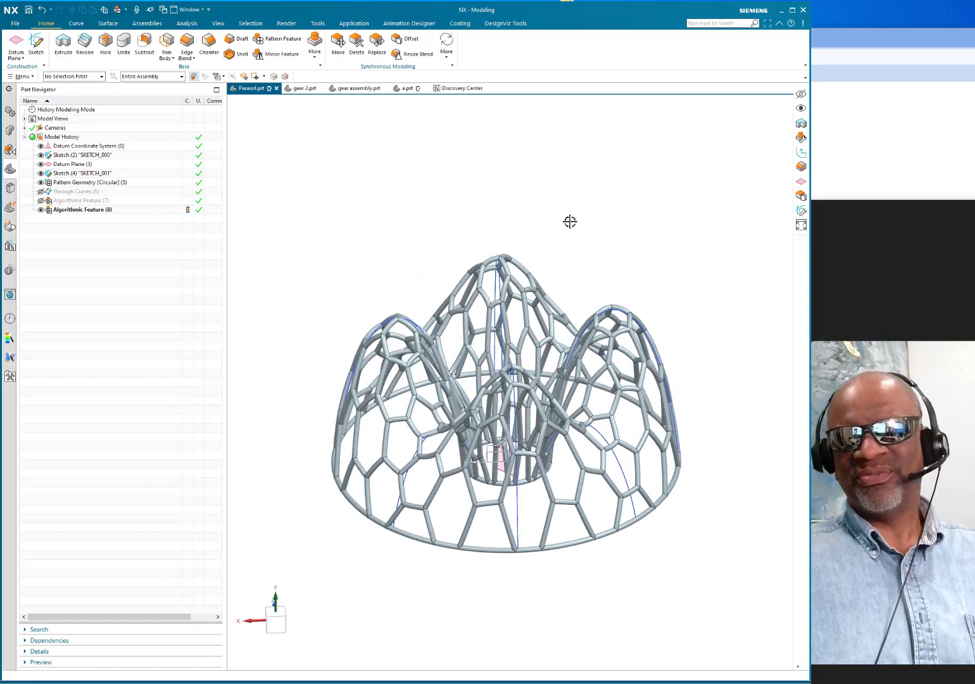